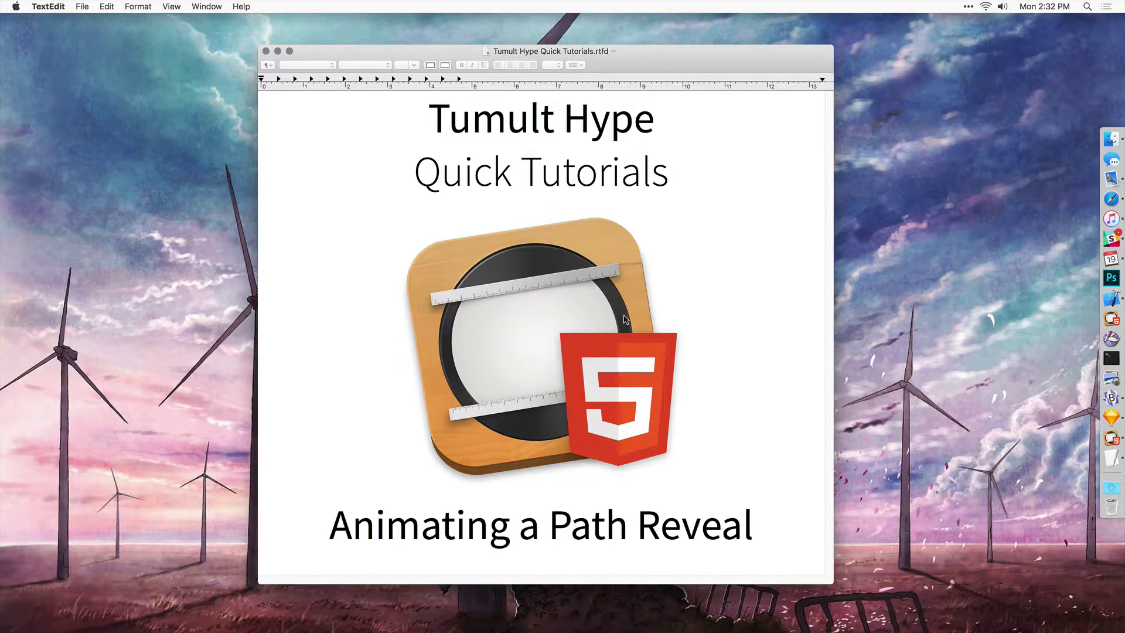
# Bring up Path Filling.hype in Hype and scrub its path animation to about 01.26.
pyautogui.click(1111, 437)
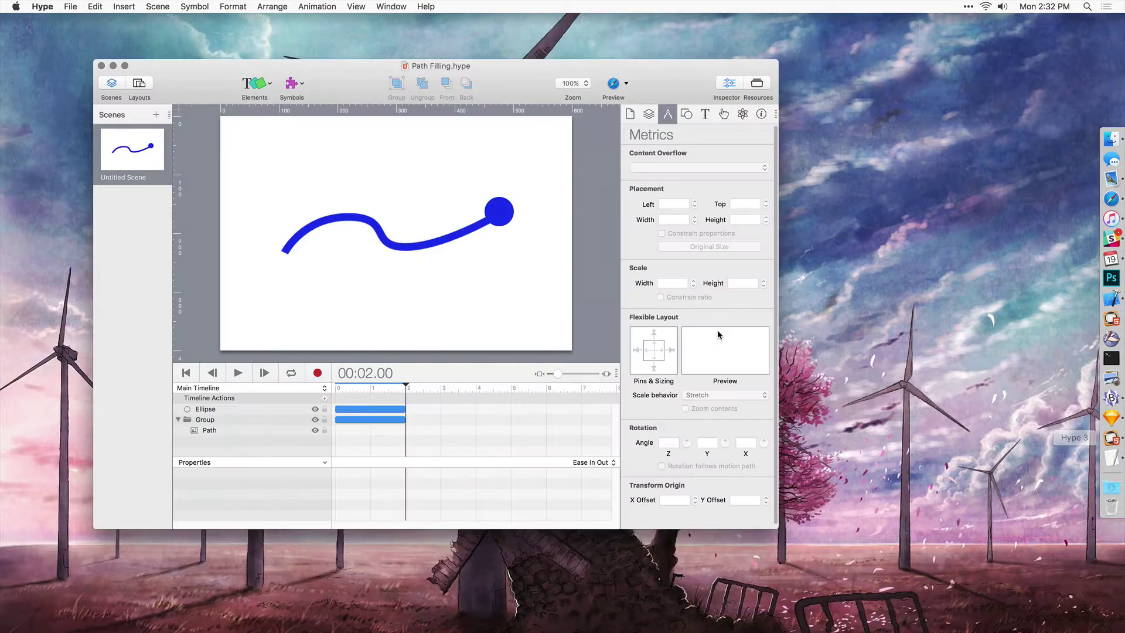
pyautogui.moveTo(330, 88); pyautogui.dragTo(351, 93)
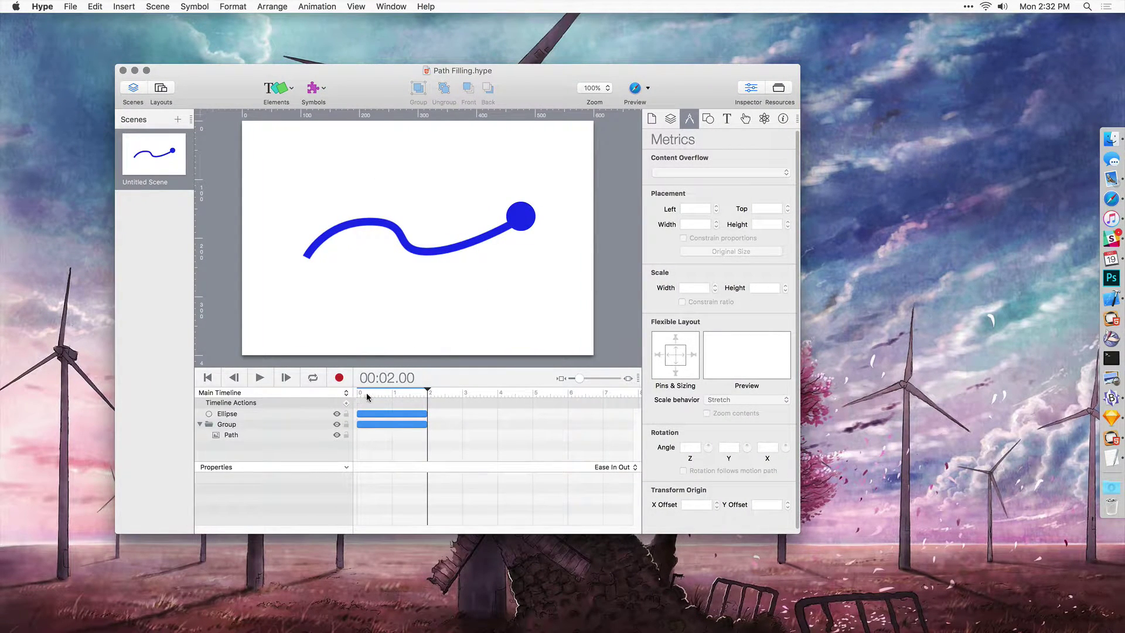
pyautogui.moveTo(367, 397); pyautogui.dragTo(423, 396)
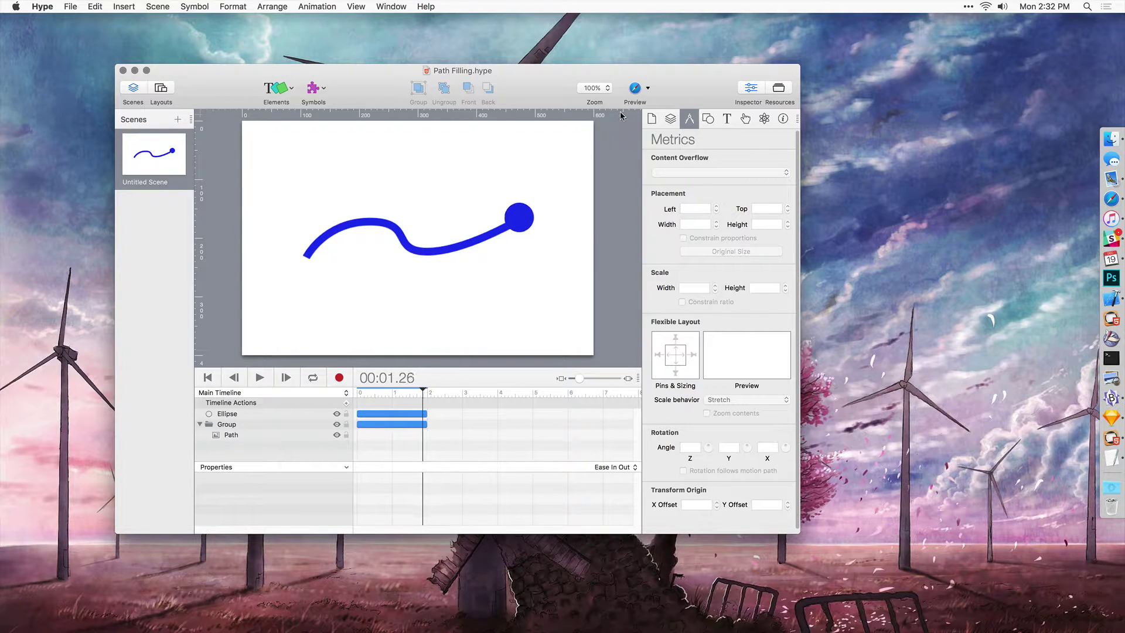
pyautogui.click(634, 88)
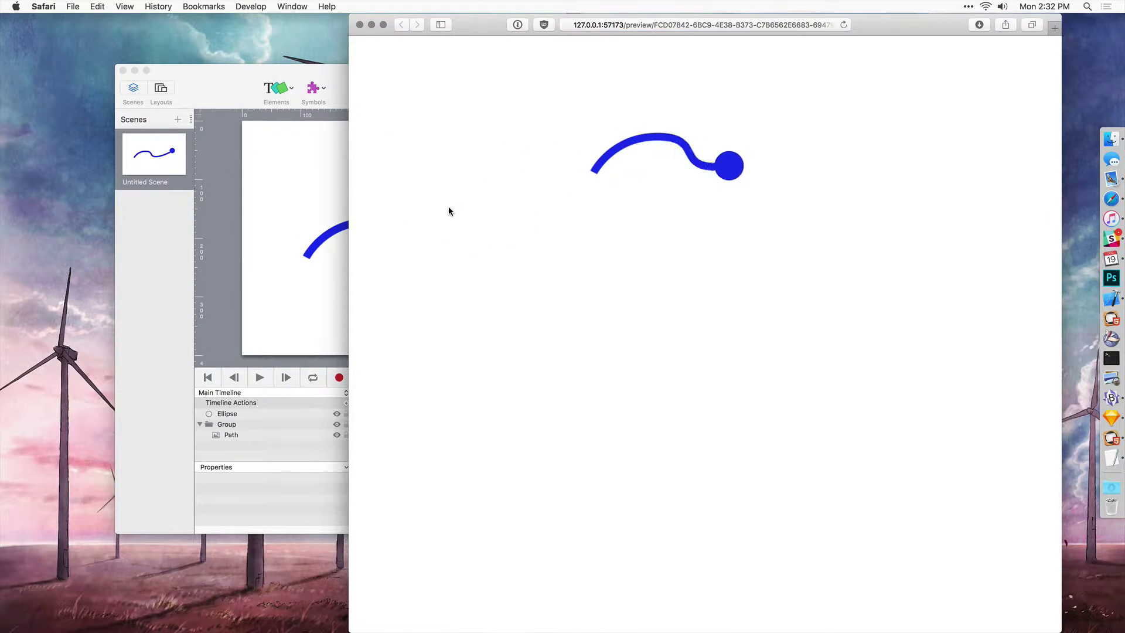
pyautogui.press('super+w')
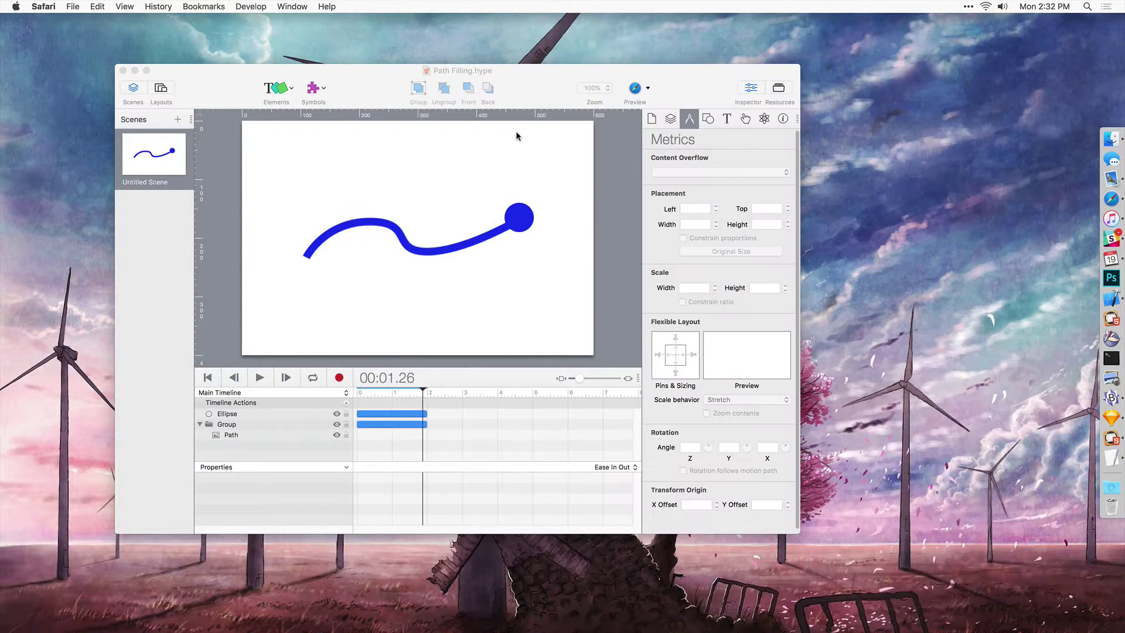
pyautogui.click(521, 101)
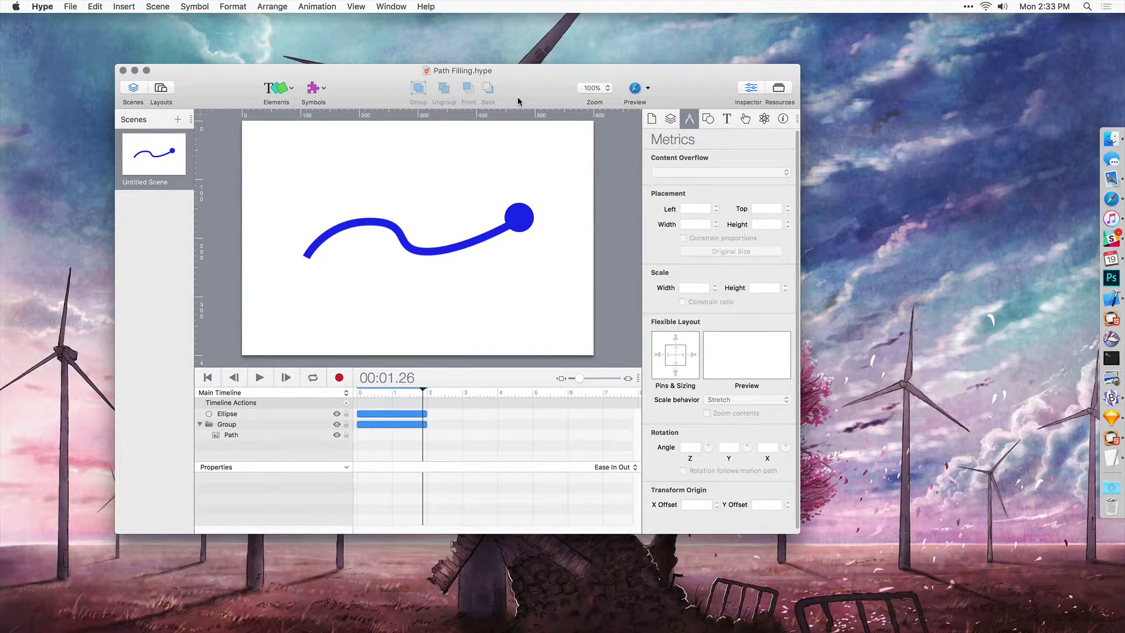
# Draw a four-point wavy open vector path, about 345 by 92, in a new Sketch document.
pyautogui.click(1111, 417)
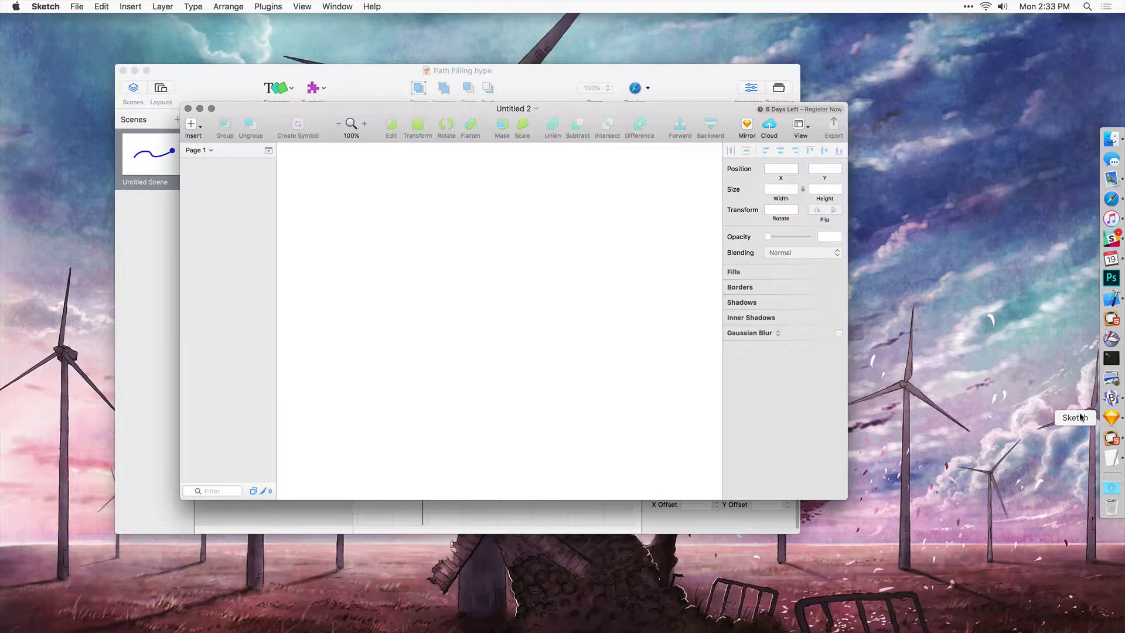
pyautogui.click(193, 126)
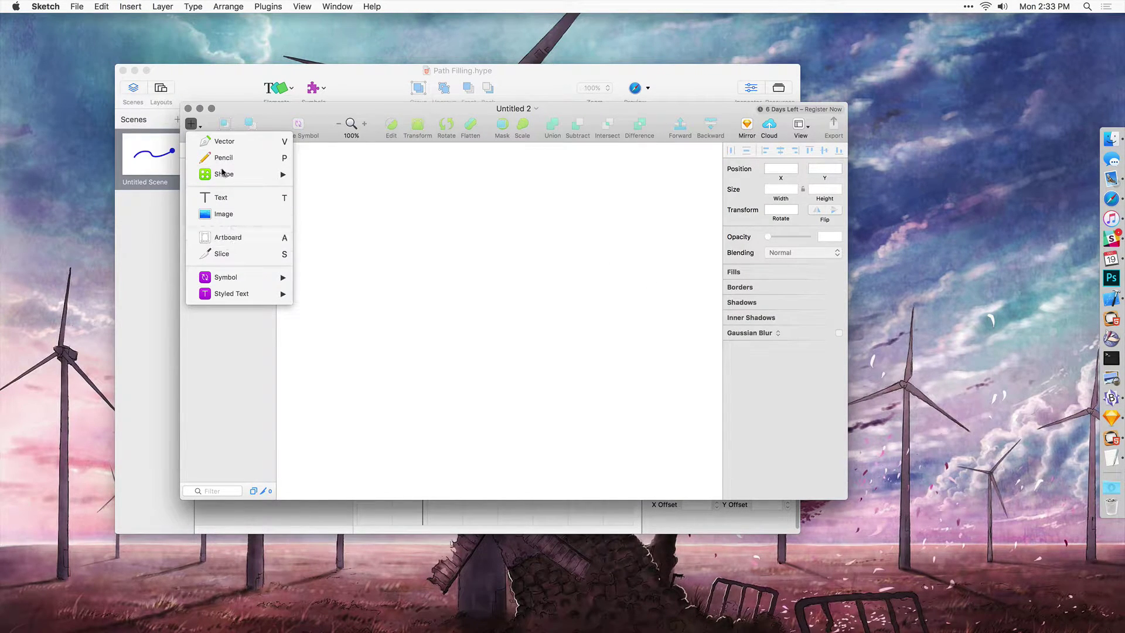
pyautogui.click(224, 141)
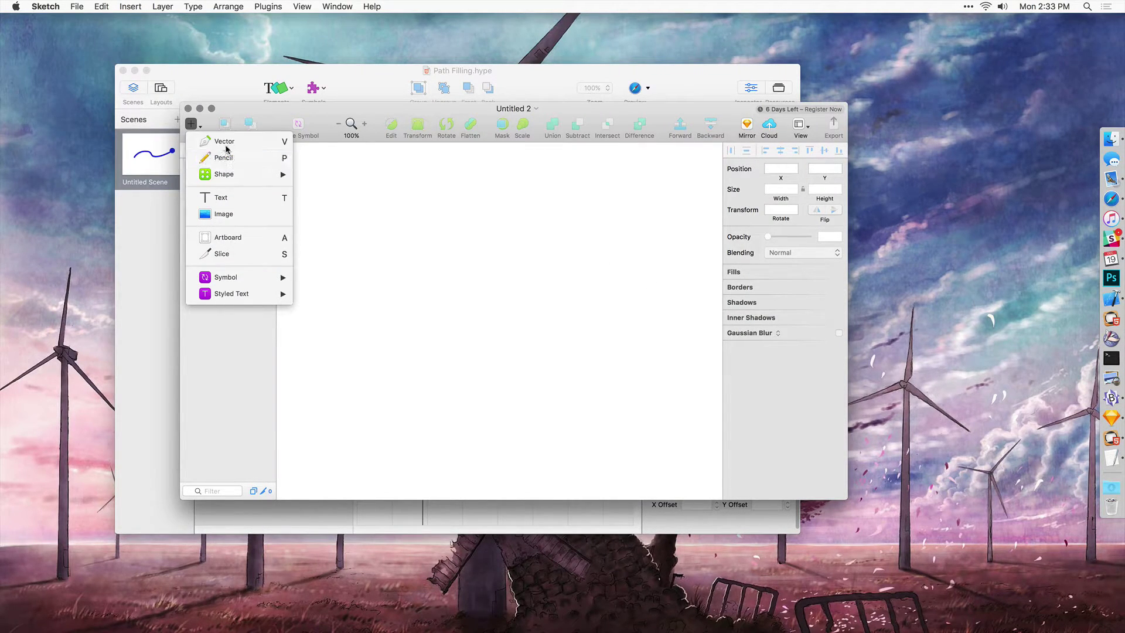
pyautogui.click(375, 324)
pyautogui.moveTo(431, 287); pyautogui.dragTo(461, 287)
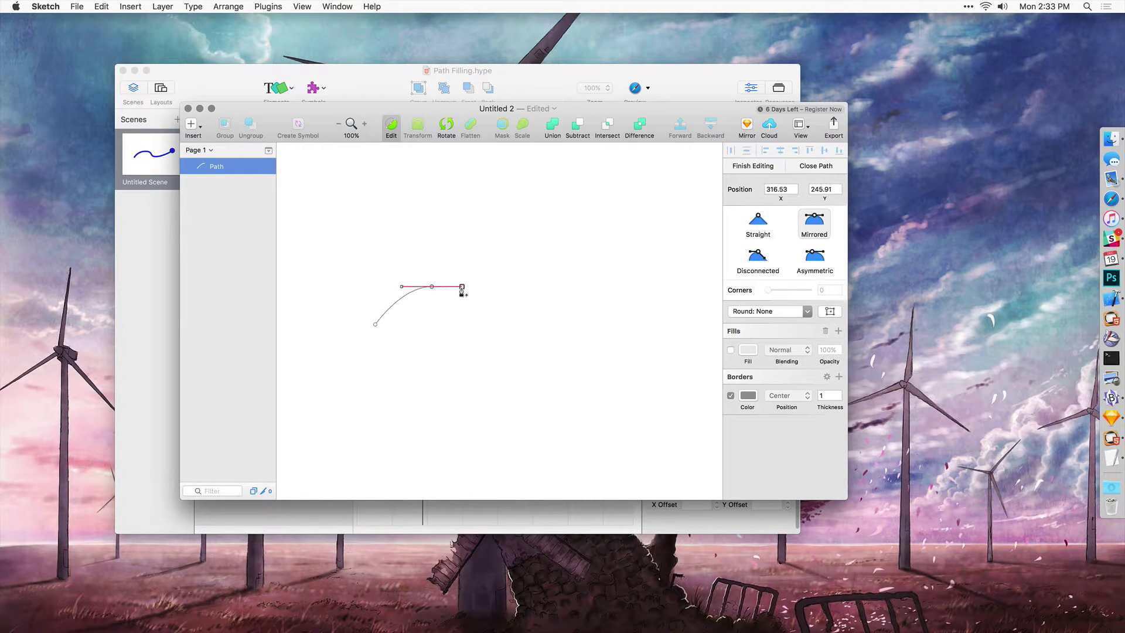
pyautogui.moveTo(482, 325); pyautogui.dragTo(503, 326)
pyautogui.moveTo(577, 272); pyautogui.dragTo(586, 258)
pyautogui.press('Return')
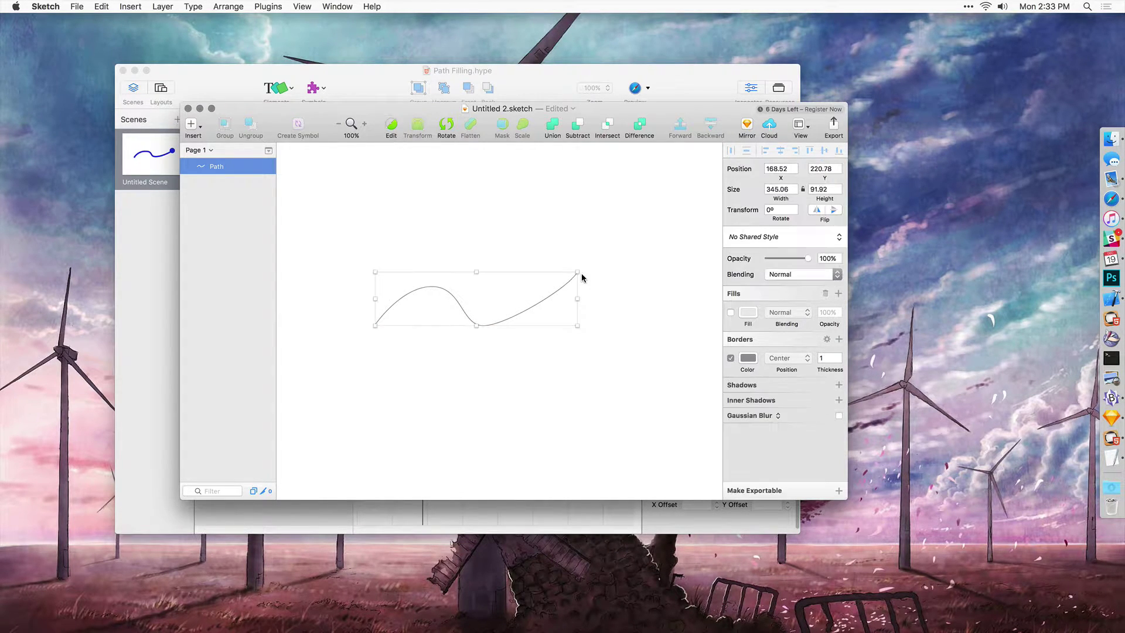
# Give the wavy path a blue (2430DD) border with thickness 19.
pyautogui.click(742, 360)
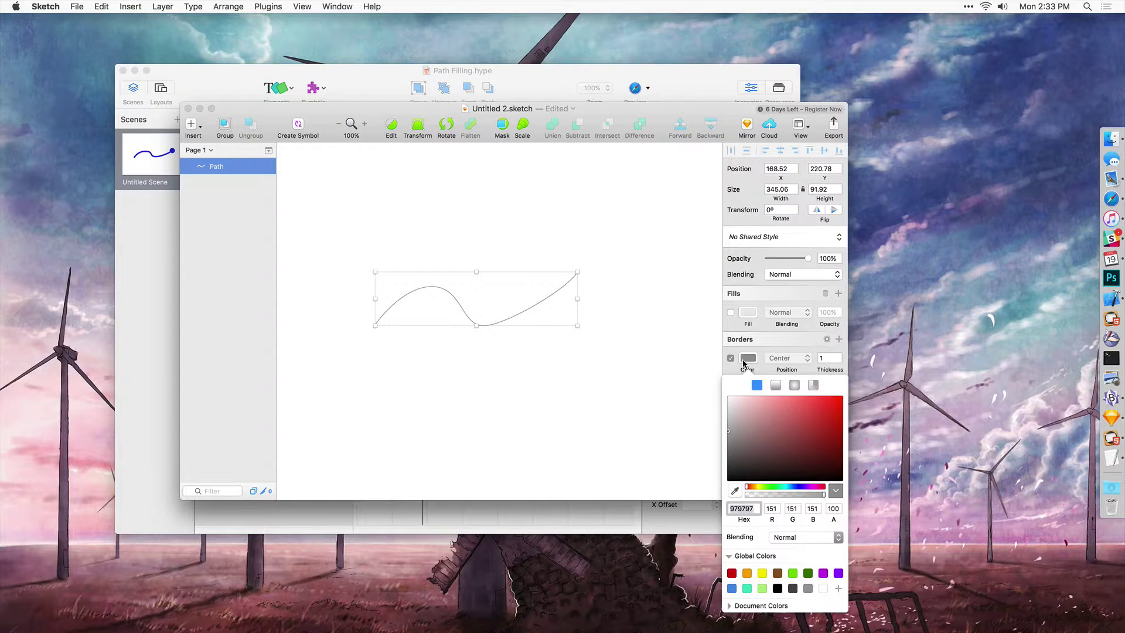
pyautogui.click(823, 407)
pyautogui.moveTo(785, 487); pyautogui.dragTo(797, 487)
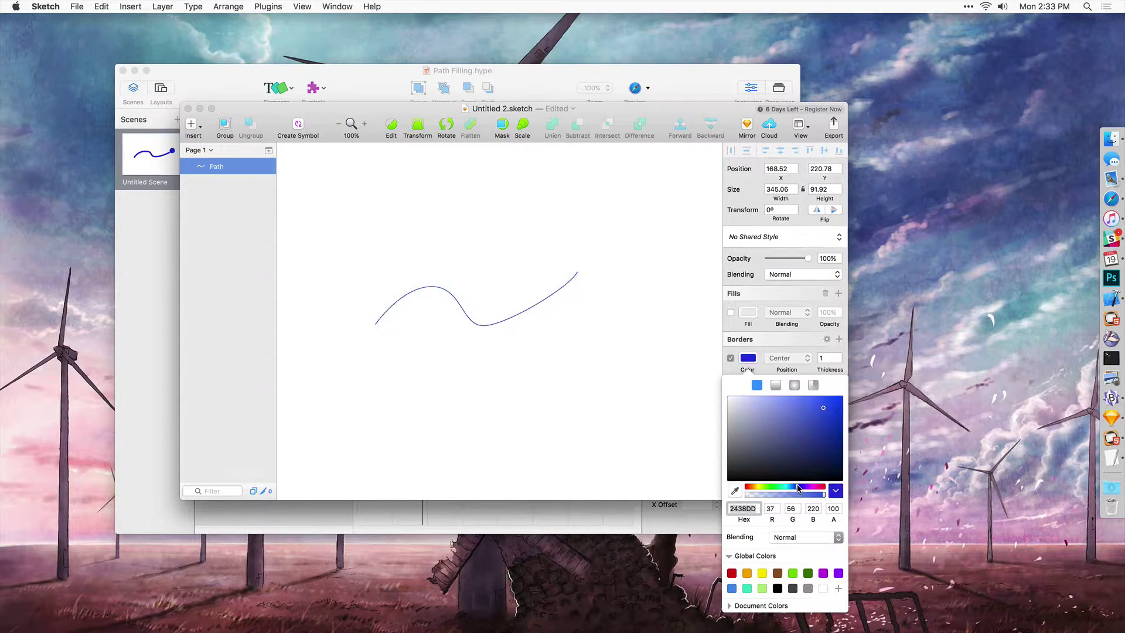
pyautogui.click(835, 357)
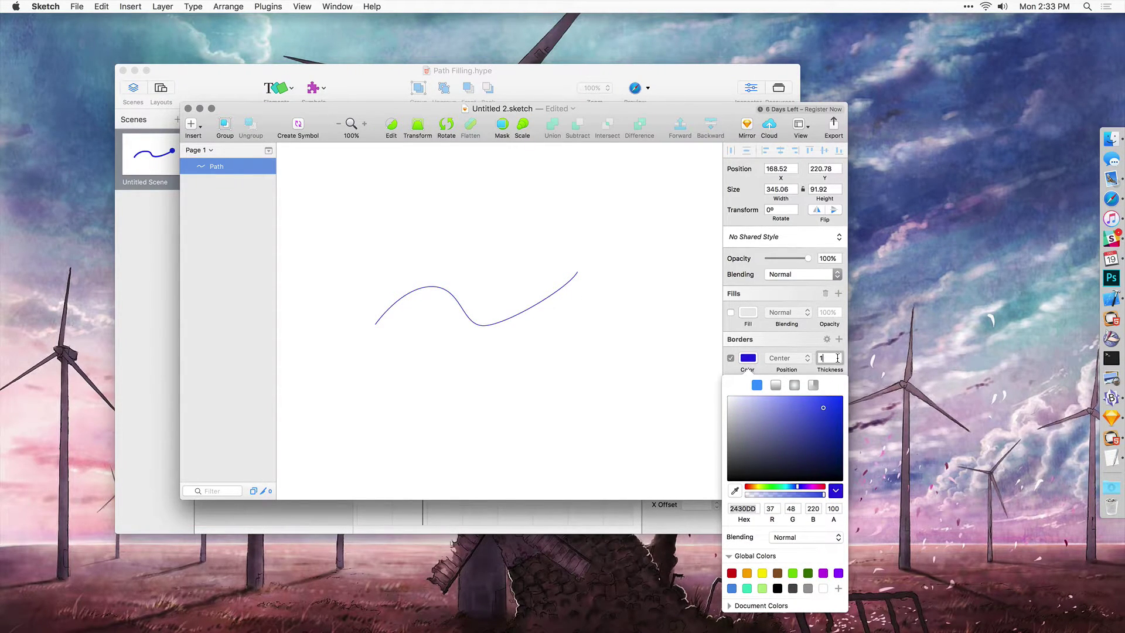
pyautogui.write('8')
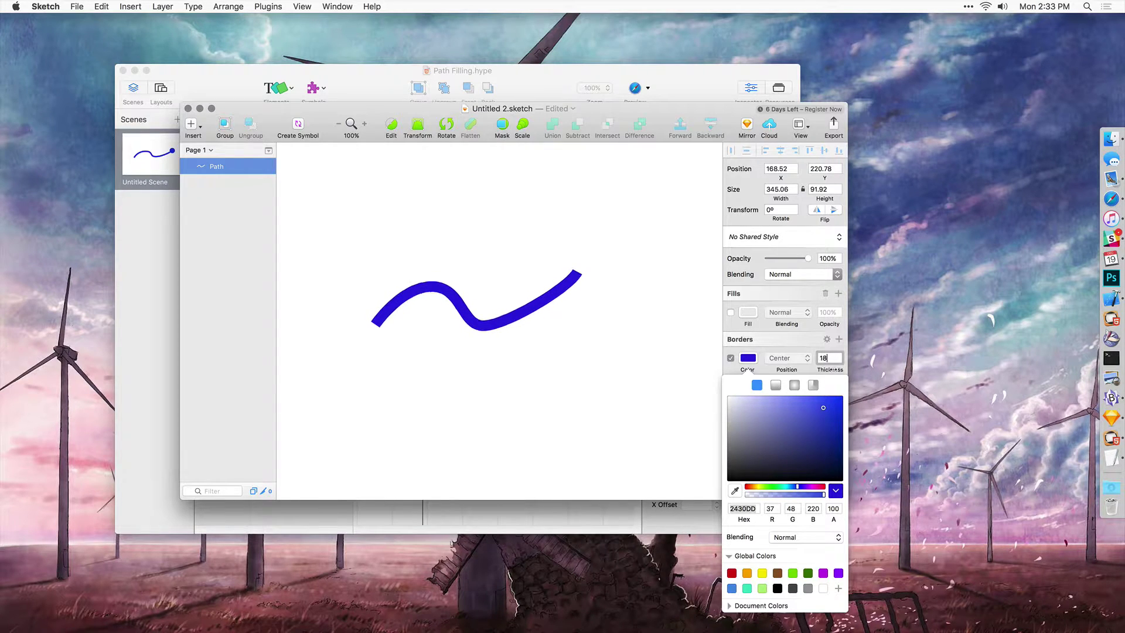
pyautogui.press('BackSpace')
pyautogui.write('9')
pyautogui.click(596, 327)
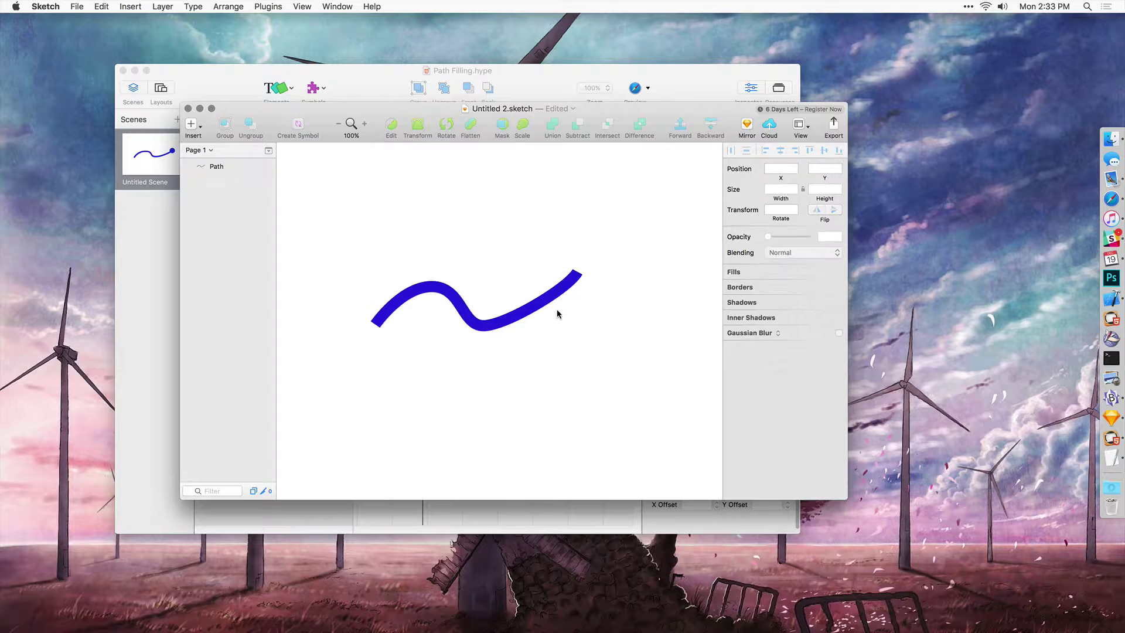
# Make the blue path exportable and save its PNG export as Shape.png in tmp.
pyautogui.click(557, 314)
pyautogui.click(838, 490)
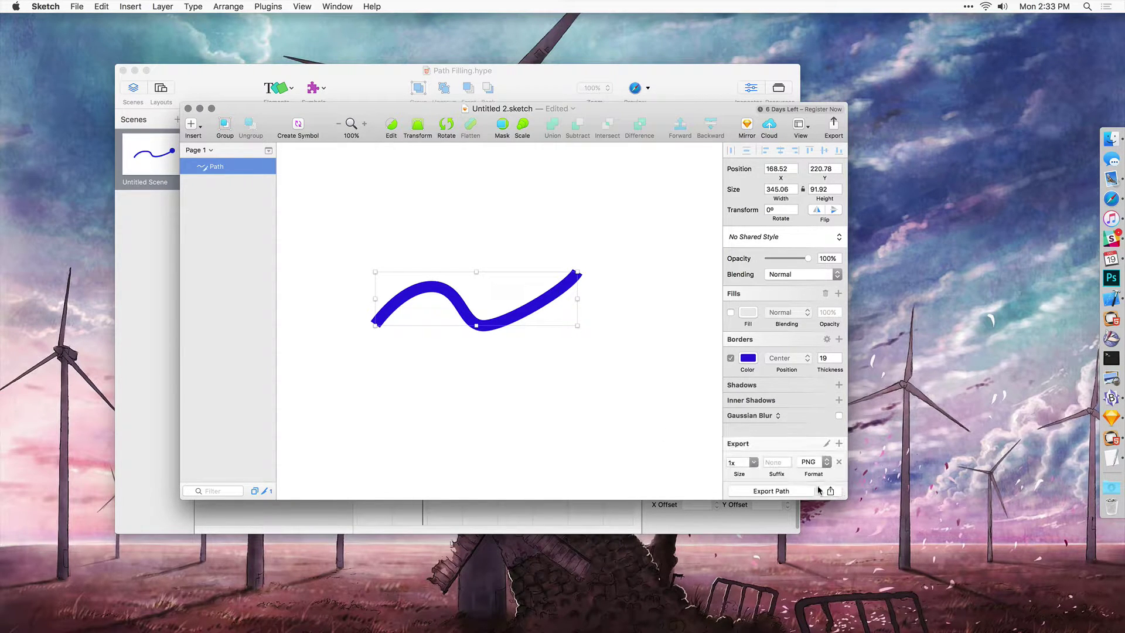
pyautogui.click(770, 491)
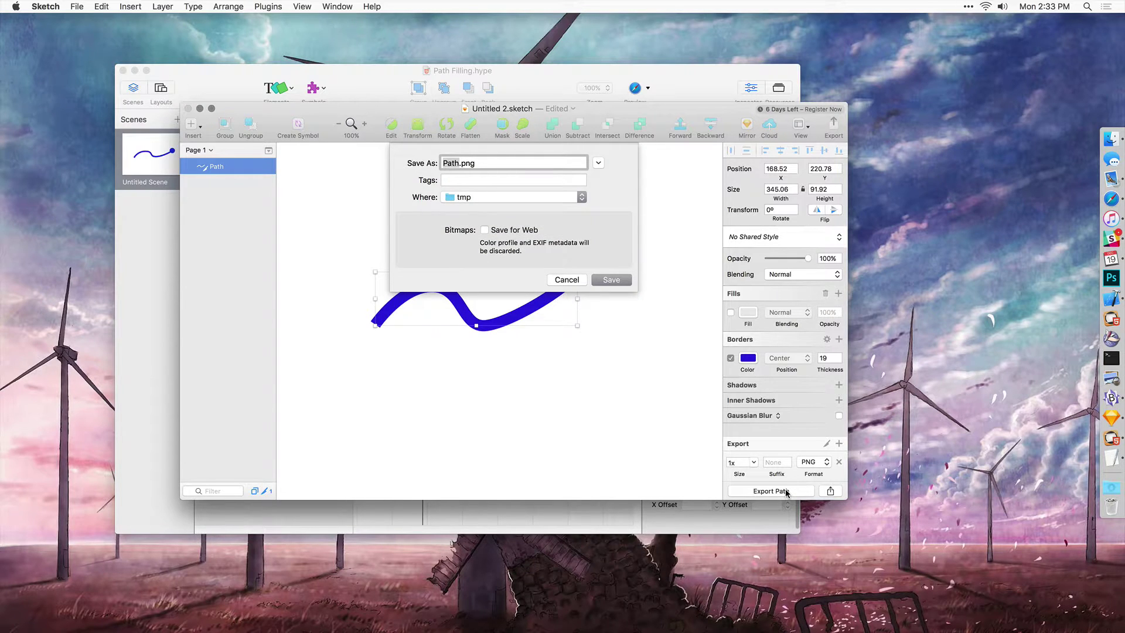
pyautogui.write('Shape')
pyautogui.click(611, 279)
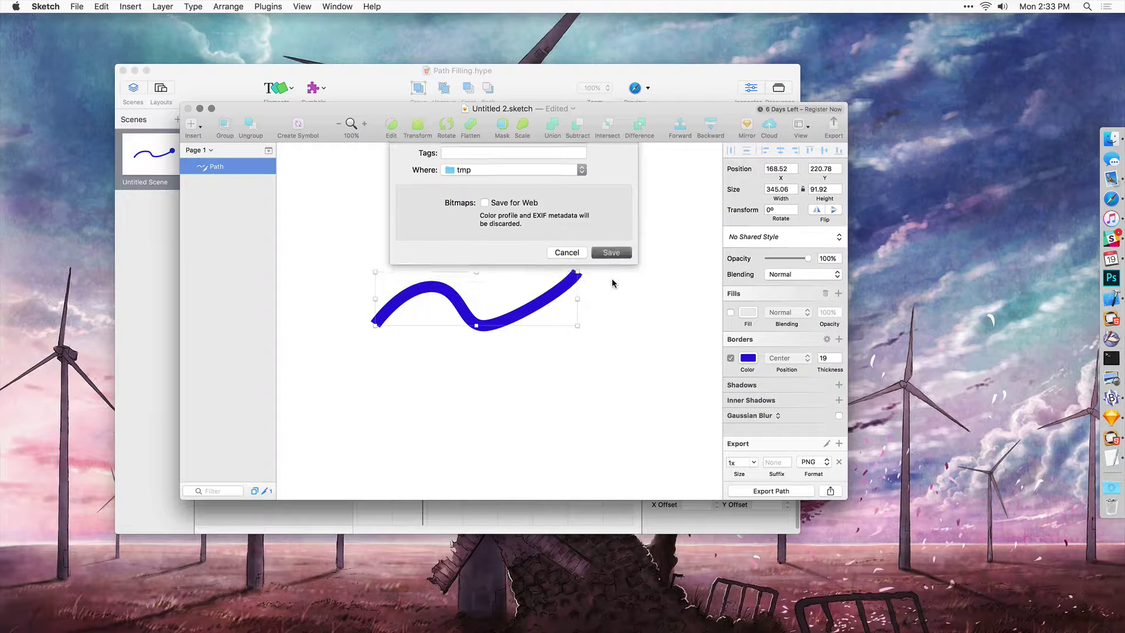
# Close Path Filling.hype and start a new untitled Hype document.
pyautogui.click(1115, 441)
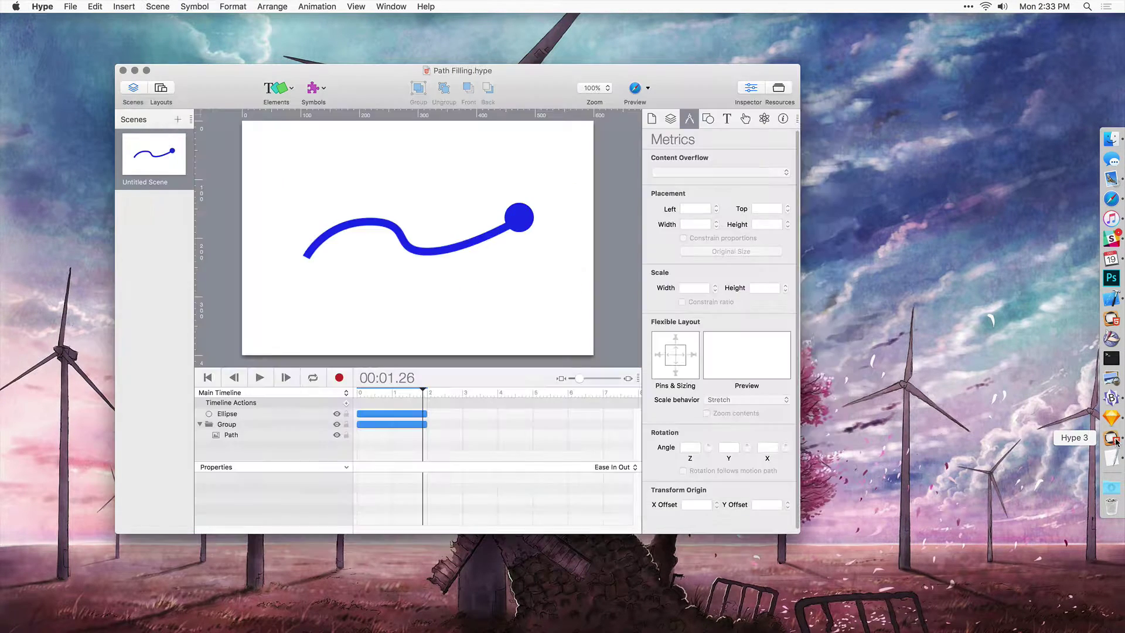
pyautogui.press('super+w')
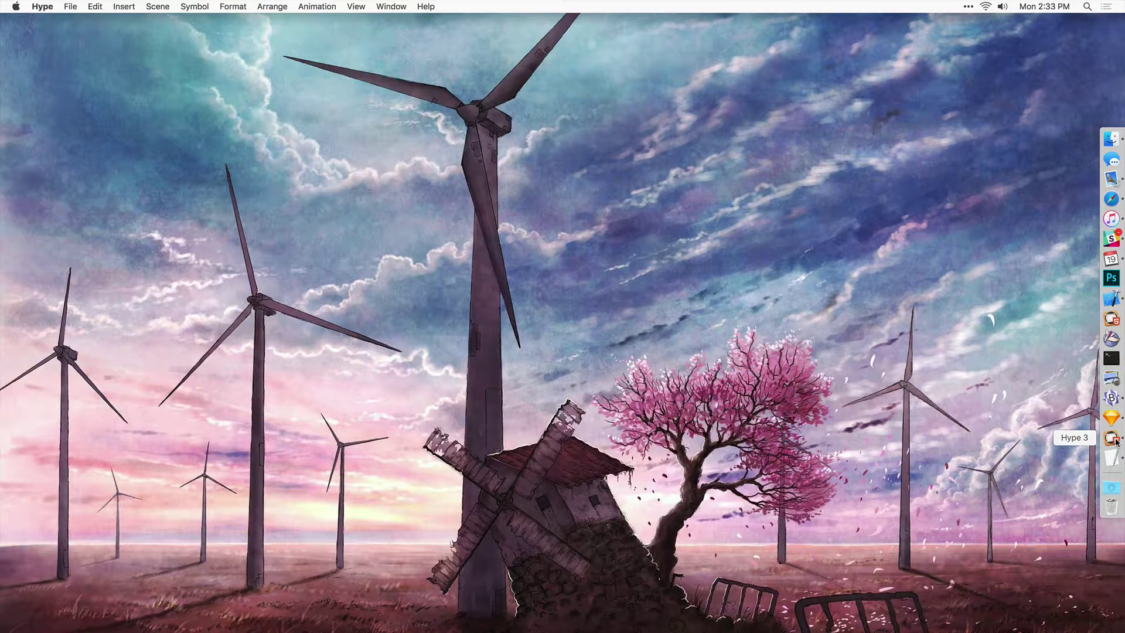
pyautogui.click(1115, 440)
pyautogui.moveTo(434, 32); pyautogui.dragTo(411, 90)
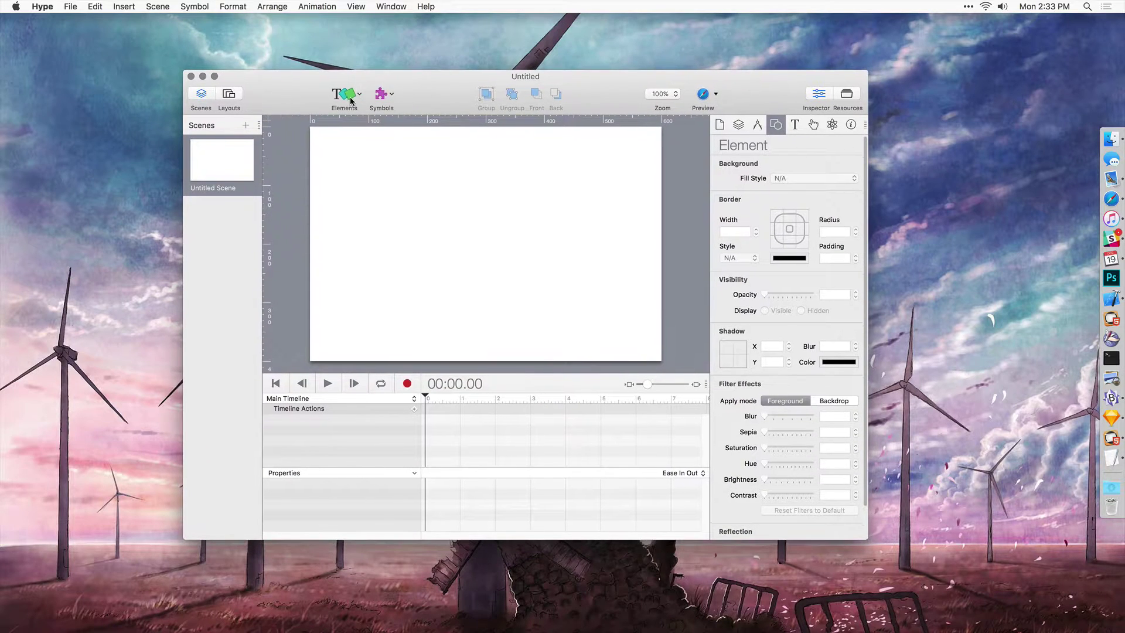
# Insert Shape.png from the tmp folder as an image and position the blue wave in the scene.
pyautogui.click(352, 100)
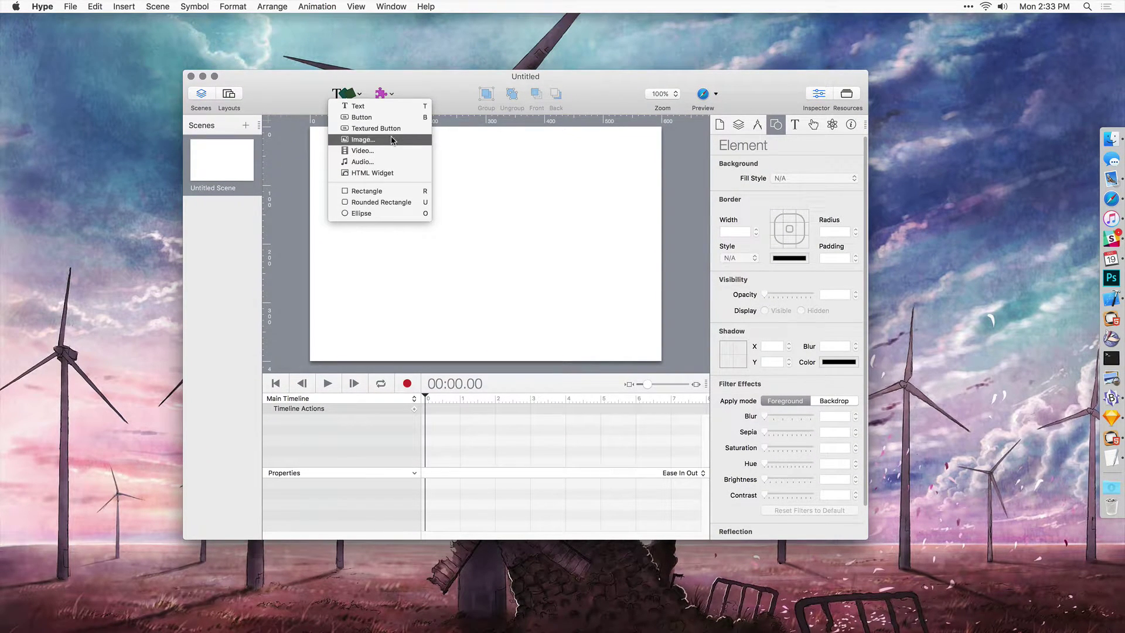
pyautogui.click(392, 140)
pyautogui.click(474, 158)
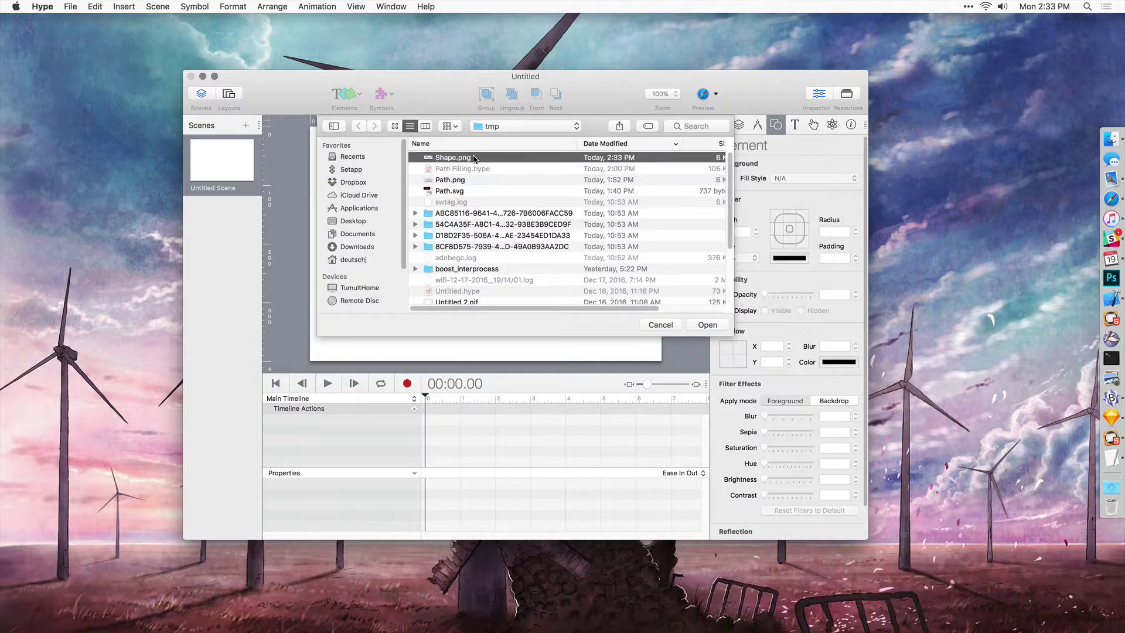
pyautogui.doubleClick(473, 158)
pyautogui.moveTo(489, 246); pyautogui.dragTo(492, 246)
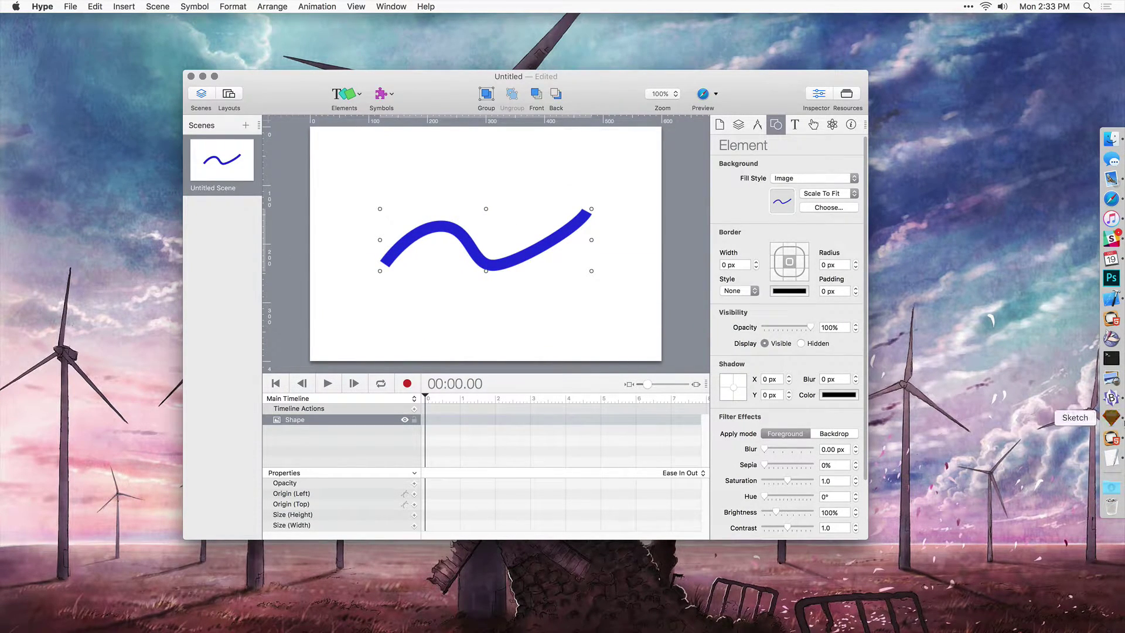
# Change the Sketch path's border colour from blue to orange-red.
pyautogui.click(1111, 417)
pyautogui.click(751, 360)
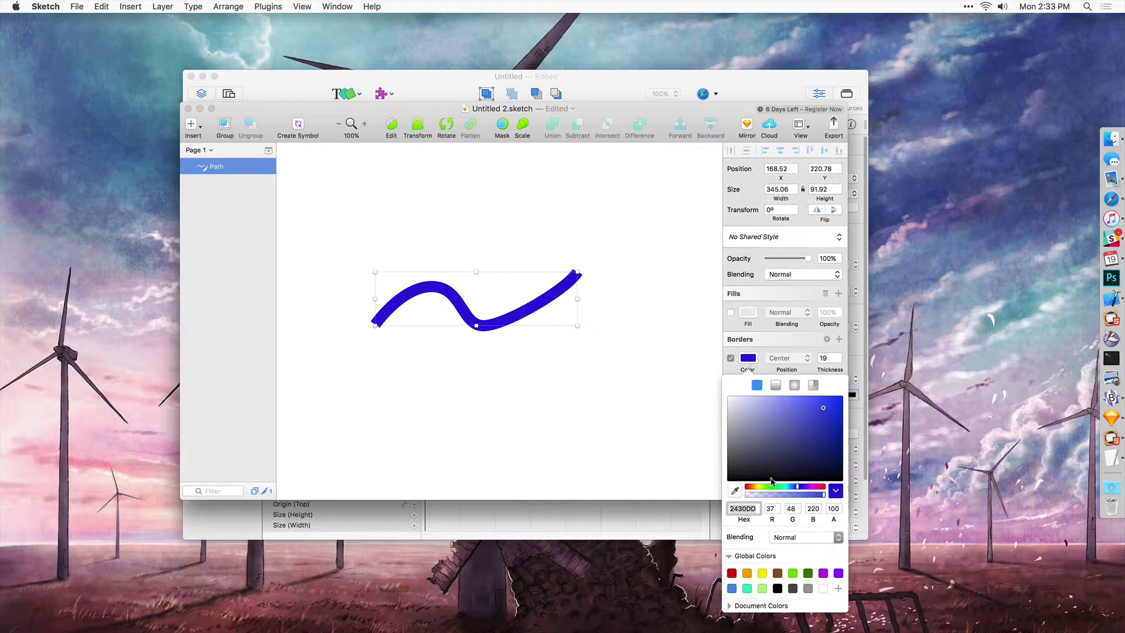
pyautogui.moveTo(767, 490); pyautogui.dragTo(750, 490)
pyautogui.click(686, 395)
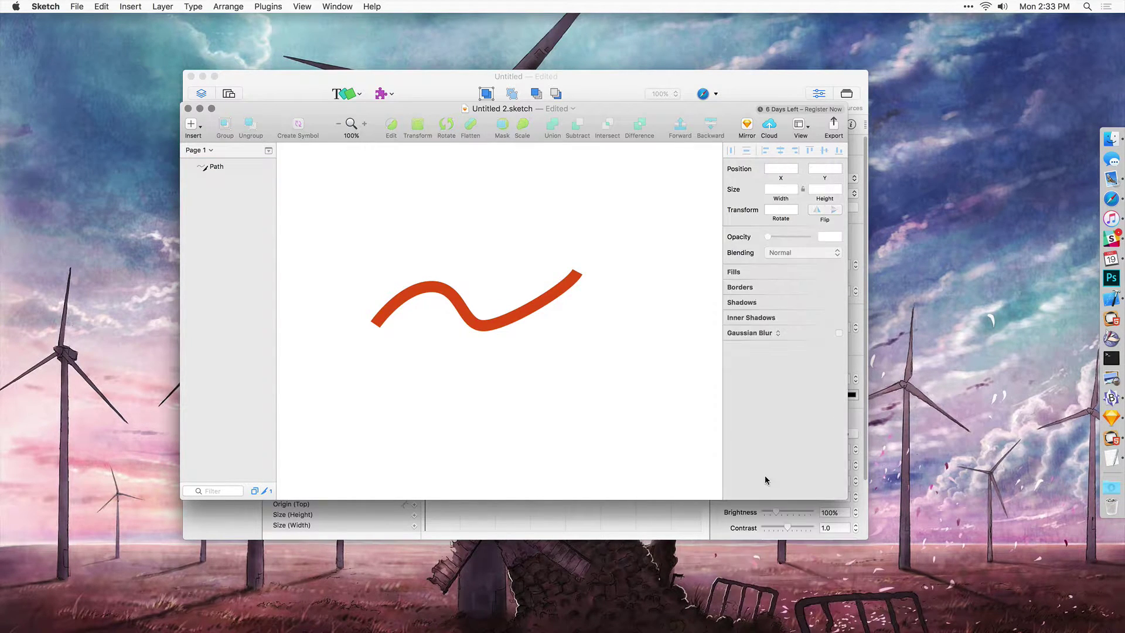
# Re-export the path as Shape.png, replacing the existing file.
pyautogui.click(547, 295)
pyautogui.click(785, 495)
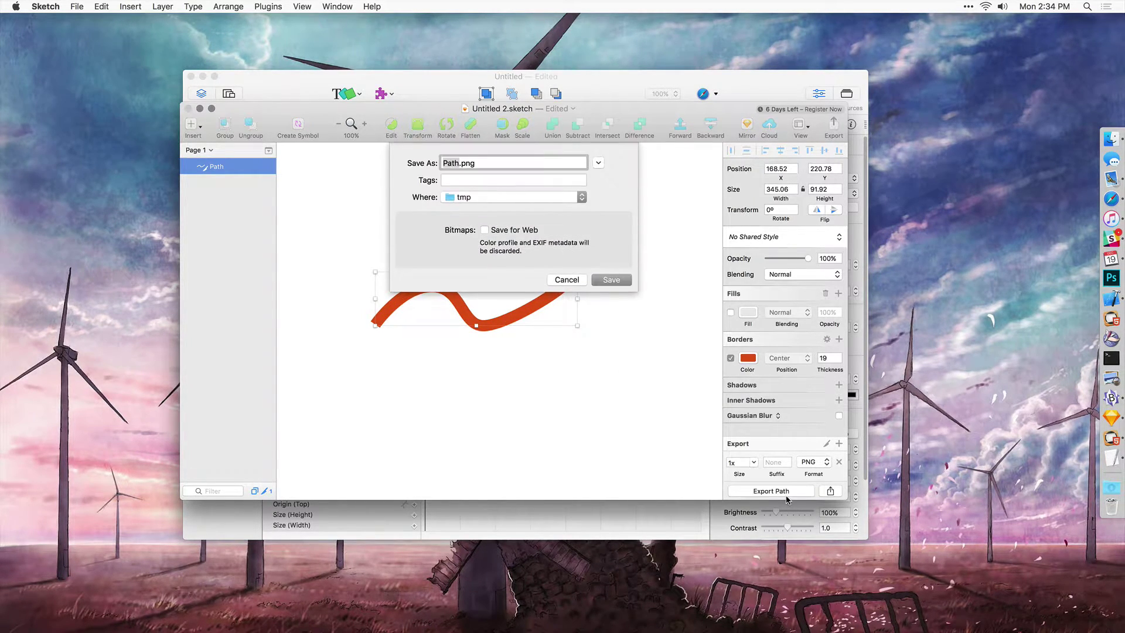
pyautogui.write('Shape')
pyautogui.press('Return')
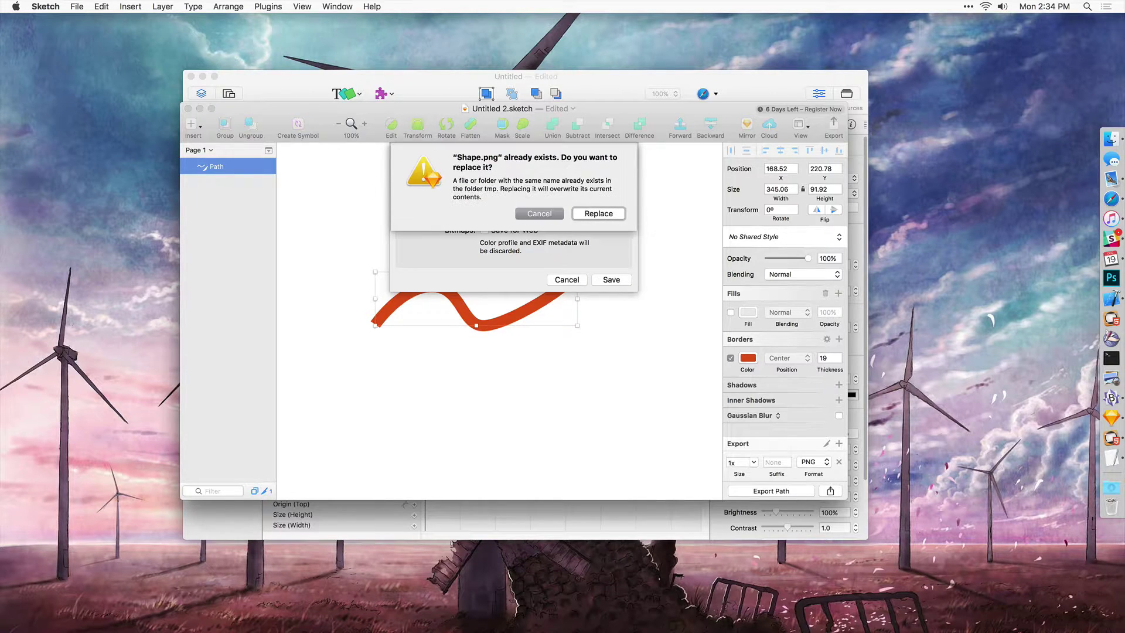
pyautogui.press('Escape')
pyautogui.press('Return')
# Accept the update so the Shape image reloads with the orange-red wave.
pyautogui.click(625, 93)
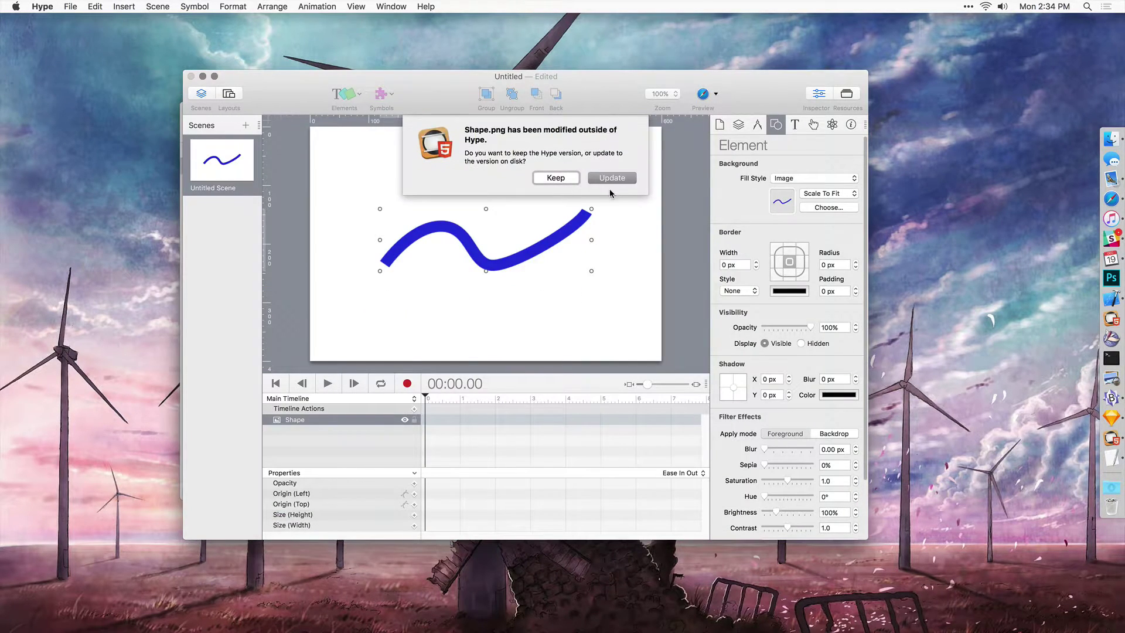
pyautogui.click(613, 176)
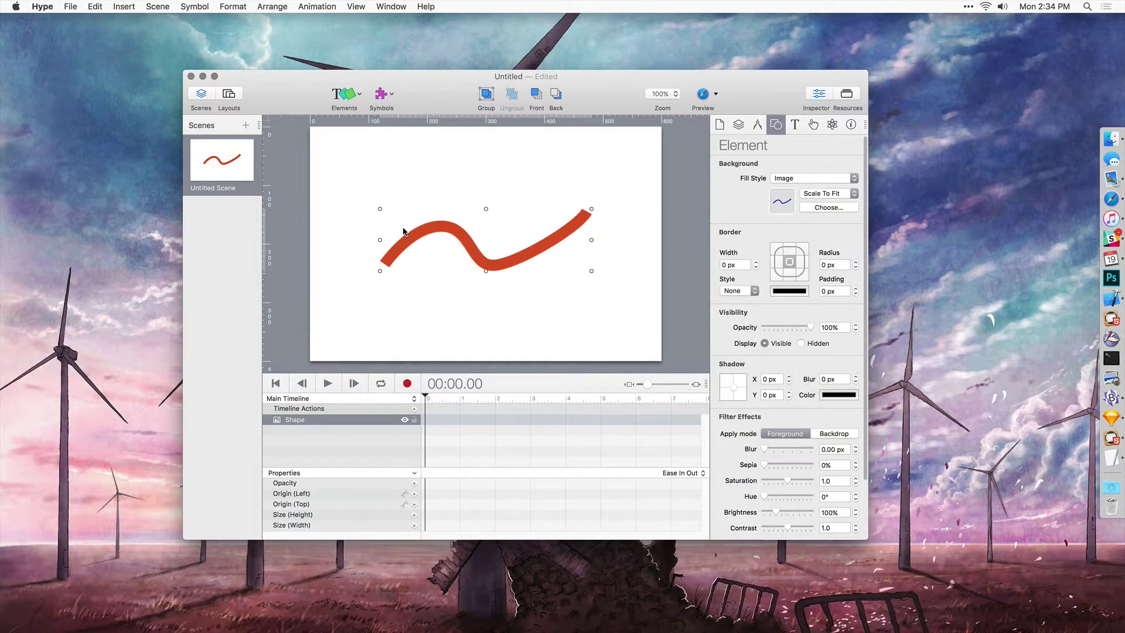
# Add an ellipse with no border and move it onto the curve.
pyautogui.click(354, 95)
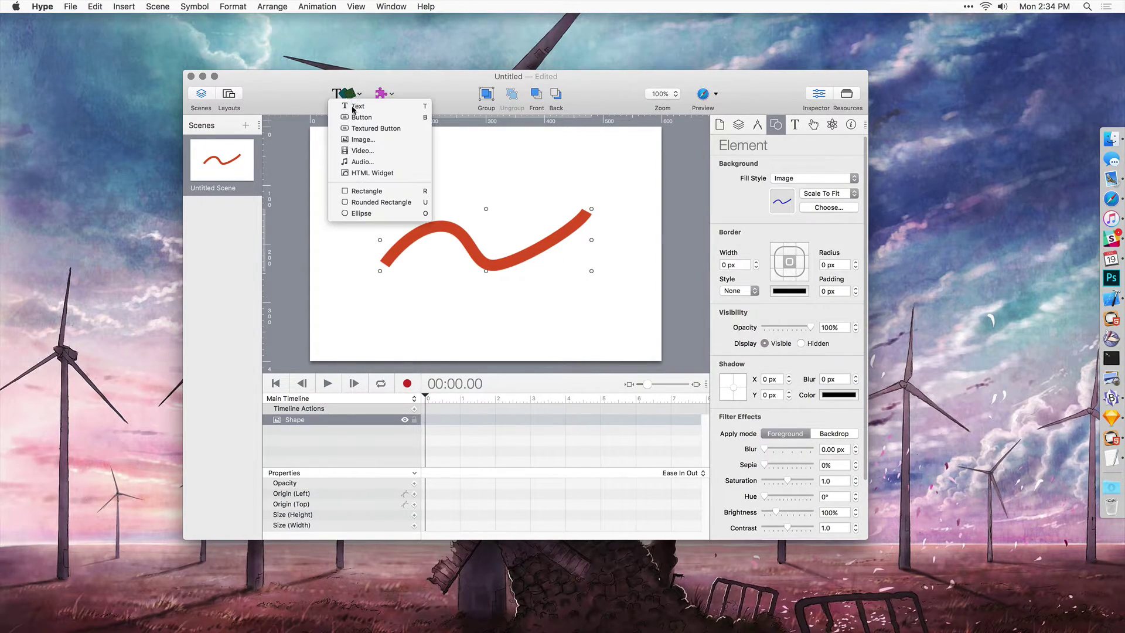
pyautogui.click(362, 213)
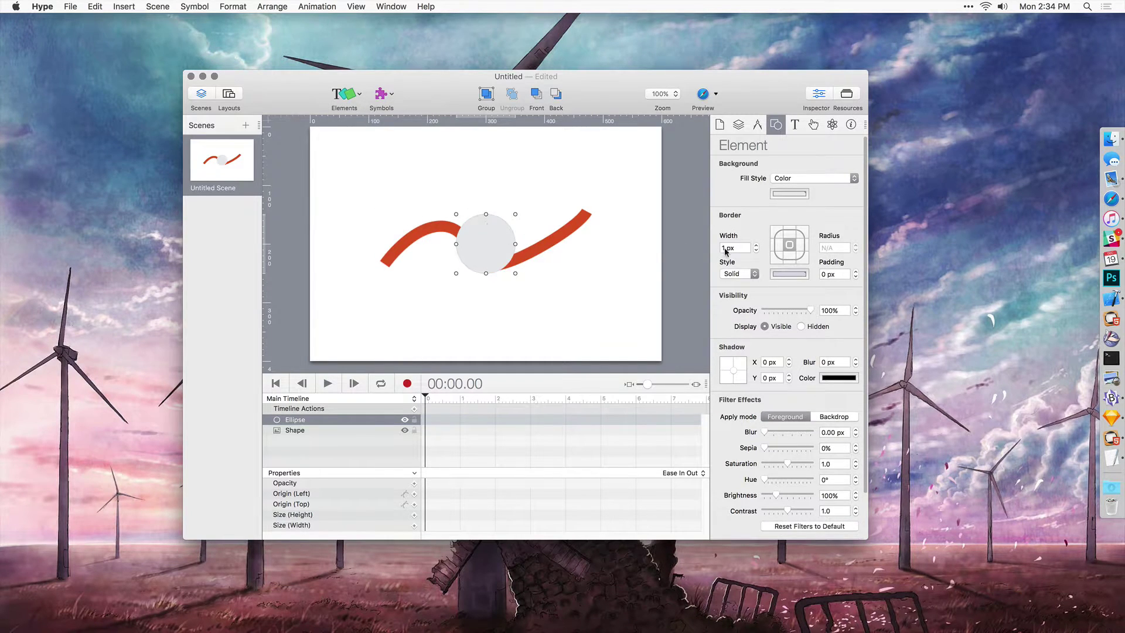
pyautogui.click(755, 250)
pyautogui.moveTo(488, 236); pyautogui.dragTo(523, 221)
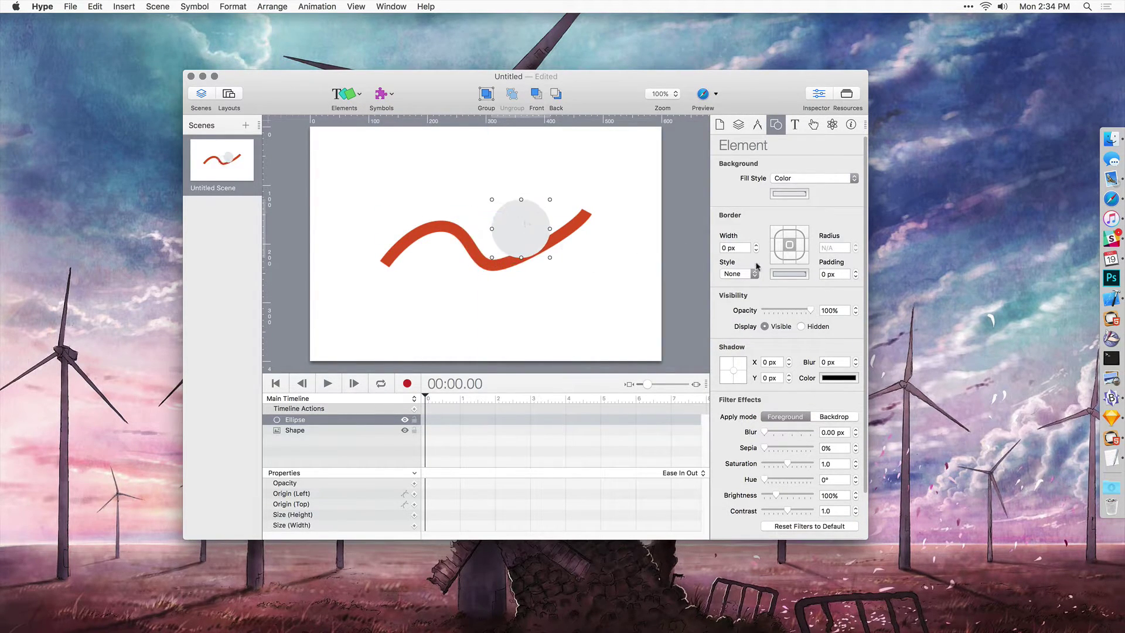
# Fill the circle with the path's red, shrink it, set 35% opacity, and place it on the left end.
pyautogui.click(785, 193)
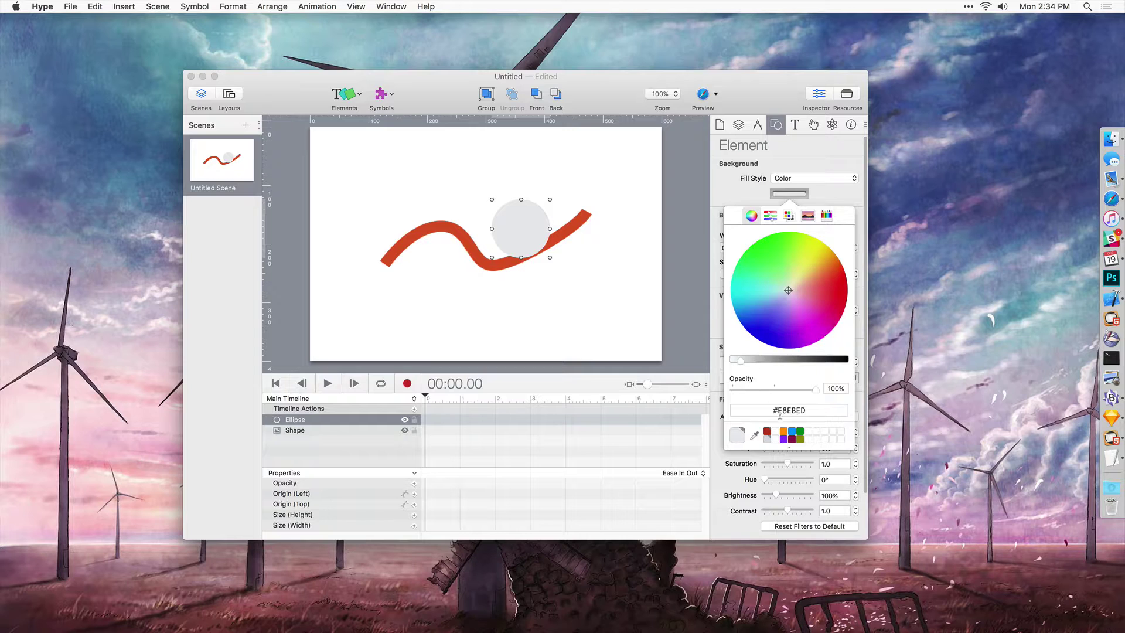
pyautogui.click(755, 437)
pyautogui.click(439, 226)
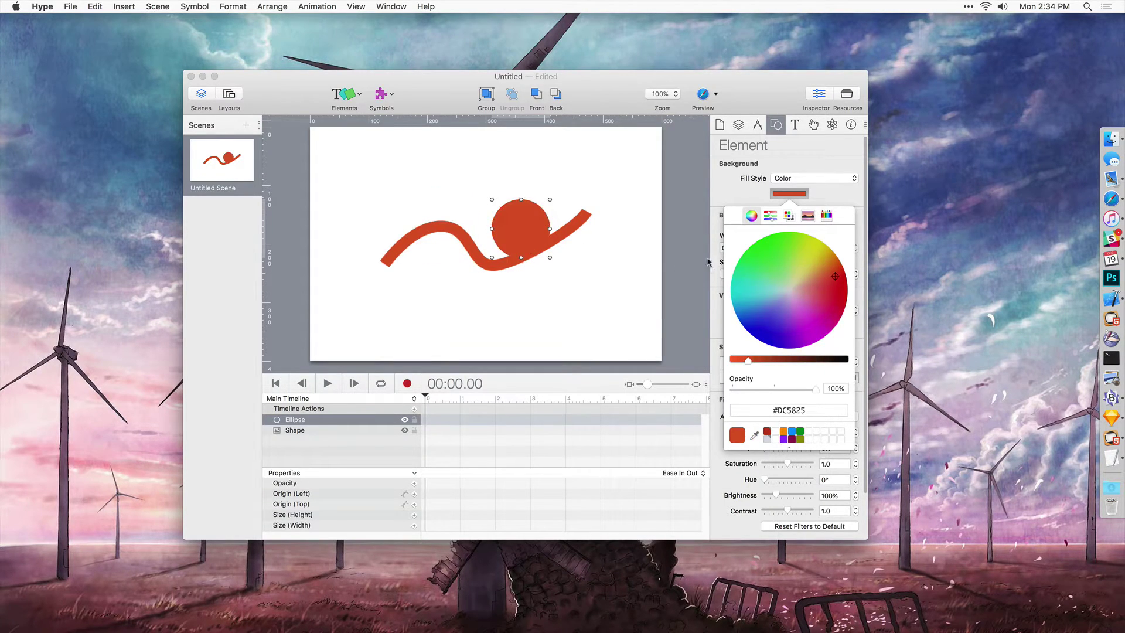
pyautogui.click(549, 257)
pyautogui.moveTo(550, 257); pyautogui.dragTo(399, 252)
pyautogui.click(778, 310)
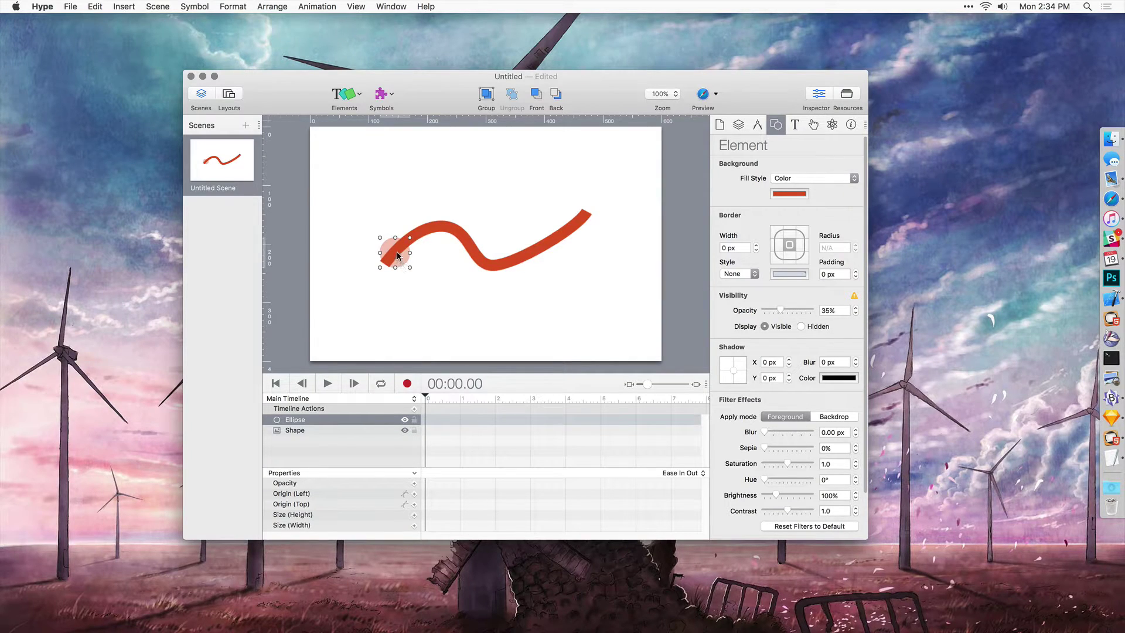
pyautogui.moveTo(396, 258); pyautogui.dragTo(394, 253)
# Record the circle moving to the curve's right end at the 2-second mark.
pyautogui.click(407, 383)
pyautogui.moveTo(473, 397); pyautogui.dragTo(495, 396)
pyautogui.moveTo(392, 255); pyautogui.dragTo(591, 206)
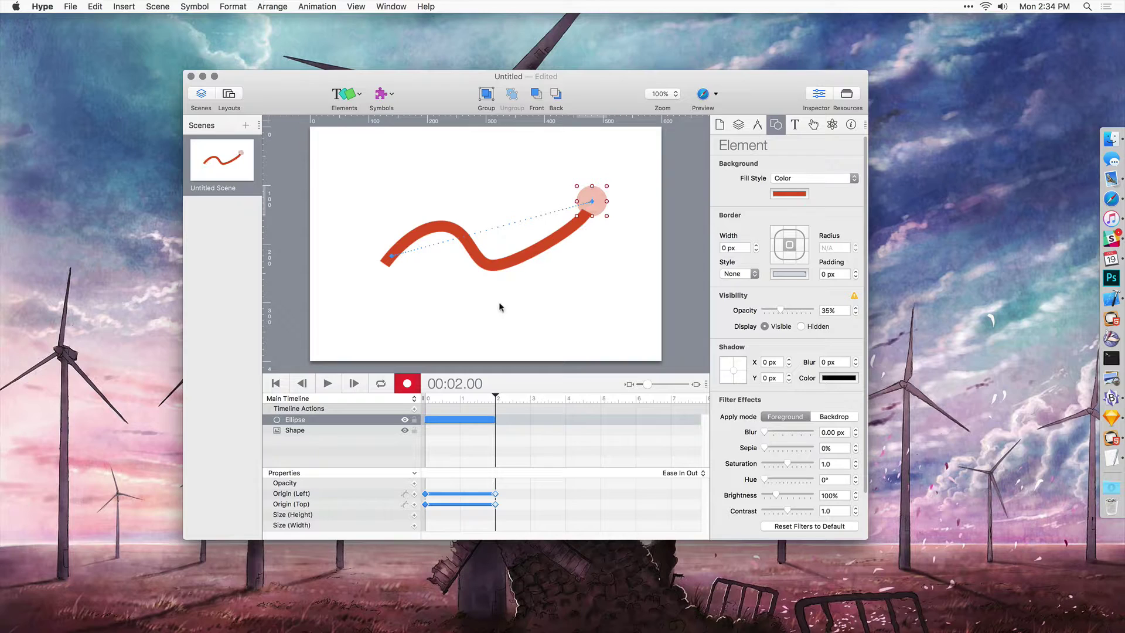
pyautogui.click(417, 384)
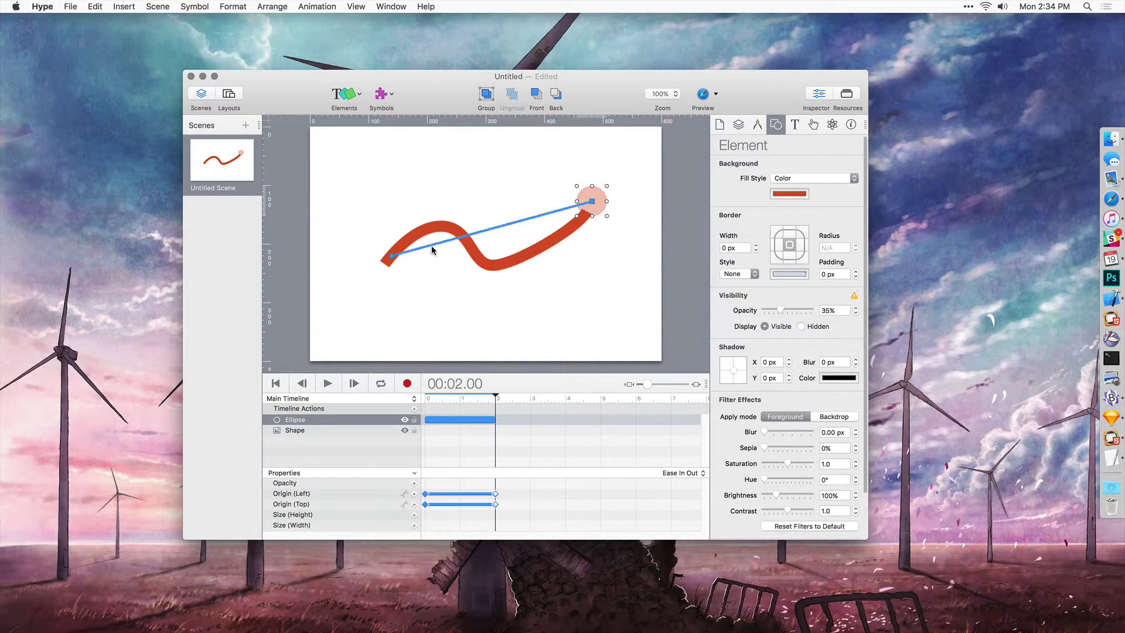
# Bend the circle's motion path to follow the wave, then return the playhead to the start.
pyautogui.moveTo(430, 250)
pyautogui.mouseDown()
pyautogui.moveTo(438, 226)
pyautogui.moveTo(499, 252)
pyautogui.moveTo(498, 269)
pyautogui.mouseUp()
pyautogui.click(468, 243)
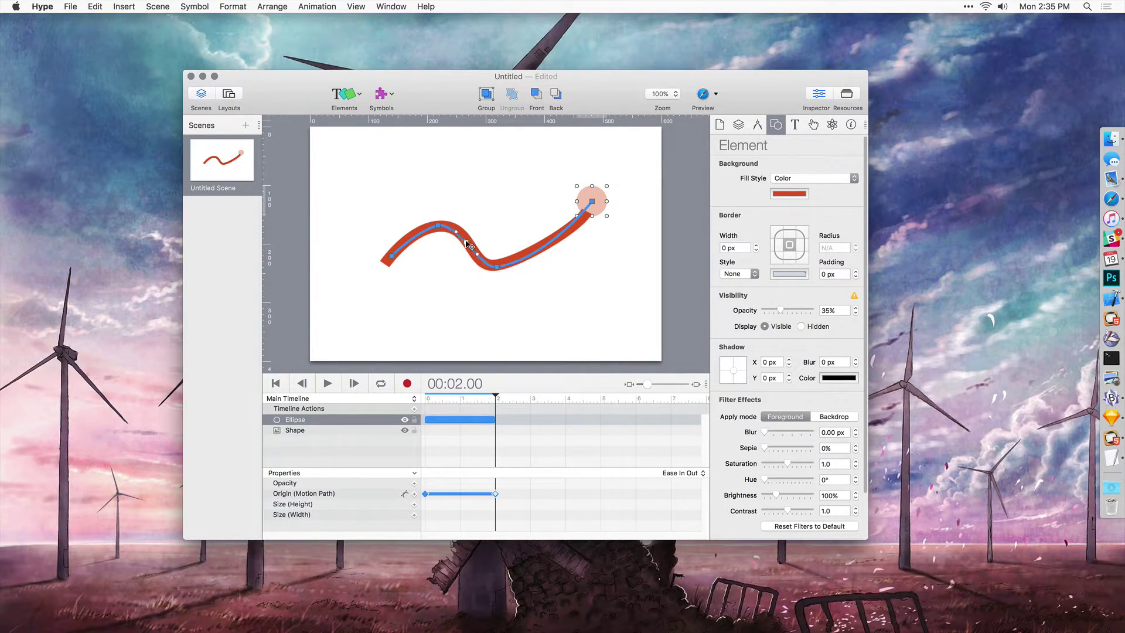
pyautogui.click(579, 220)
pyautogui.click(495, 267)
pyautogui.moveTo(488, 271); pyautogui.dragTo(518, 264)
pyautogui.moveTo(446, 401); pyautogui.dragTo(407, 402)
# Set the circle to 100% opacity, play the animation, and preview it in Safari before closing.
pyautogui.moveTo(779, 310); pyautogui.dragTo(835, 310)
pyautogui.press('space')
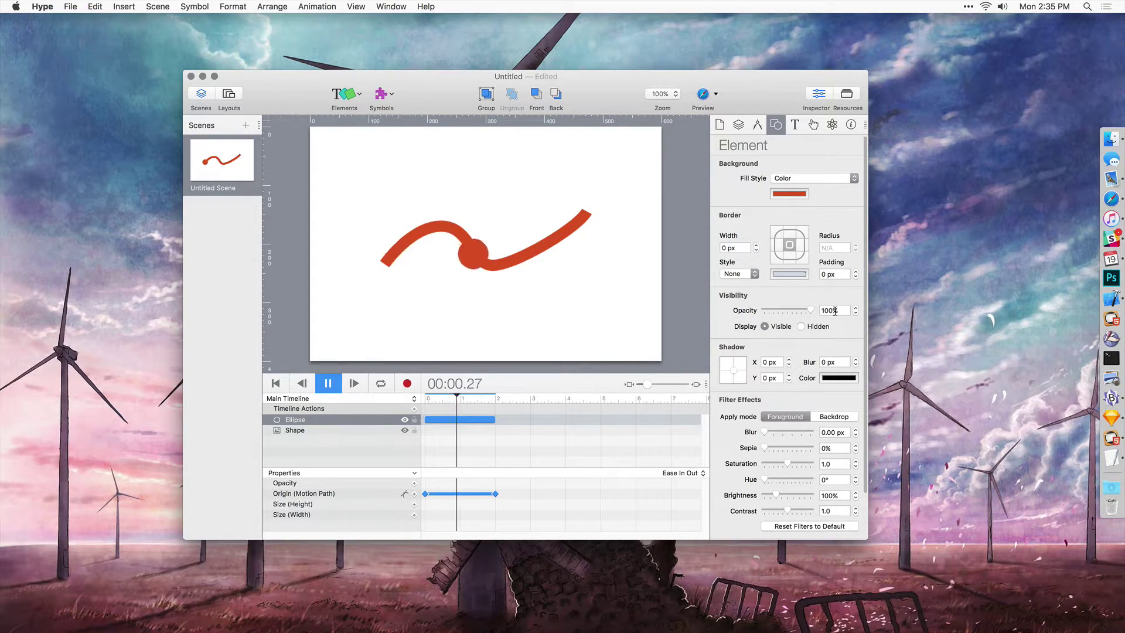
pyautogui.press('super+Return')
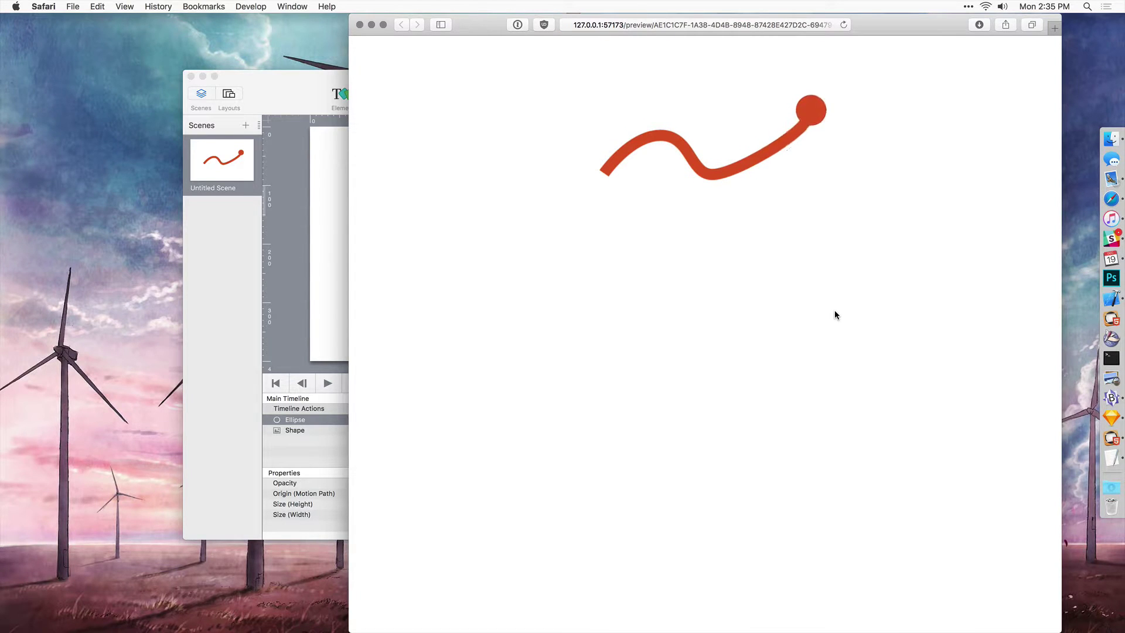
pyautogui.press('super+w')
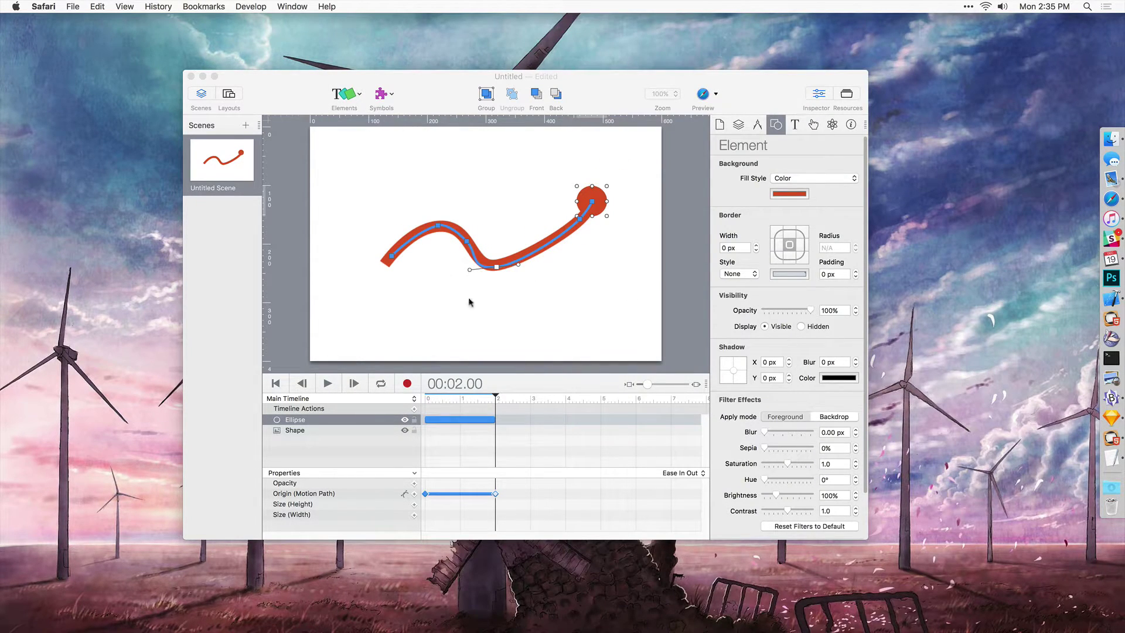
# Hide the Ellipse and wrap the wave Shape in a new group.
pyautogui.click(404, 419)
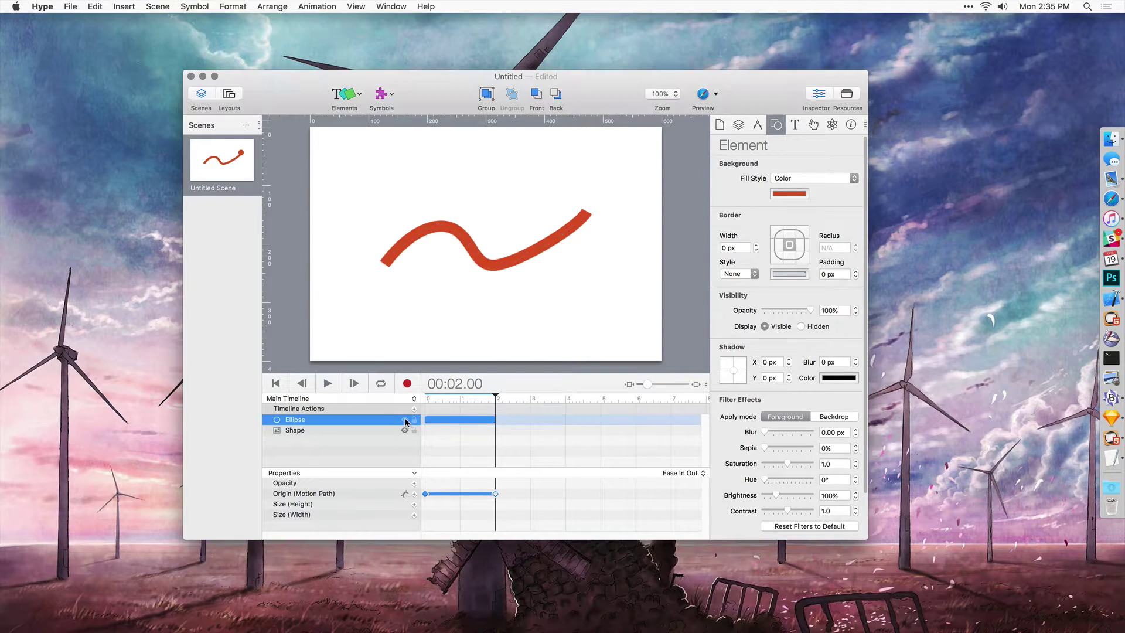
pyautogui.click(499, 250)
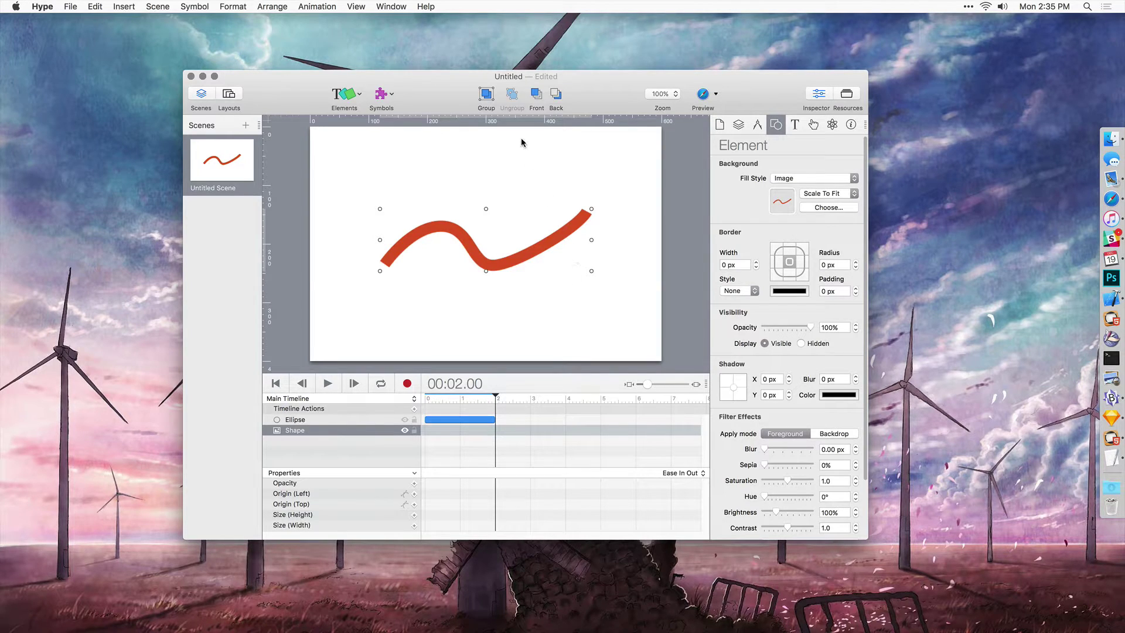
pyautogui.click(485, 95)
# Set the group's Content Overflow to Hidden and test the cropping by resizing its width.
pyautogui.click(756, 126)
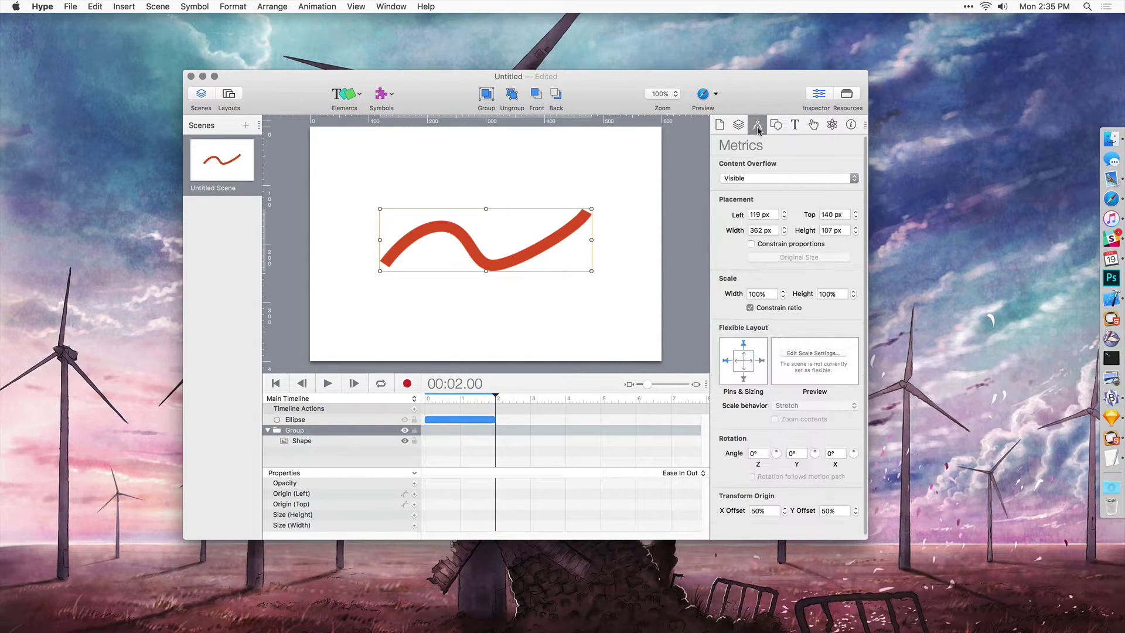
pyautogui.click(762, 179)
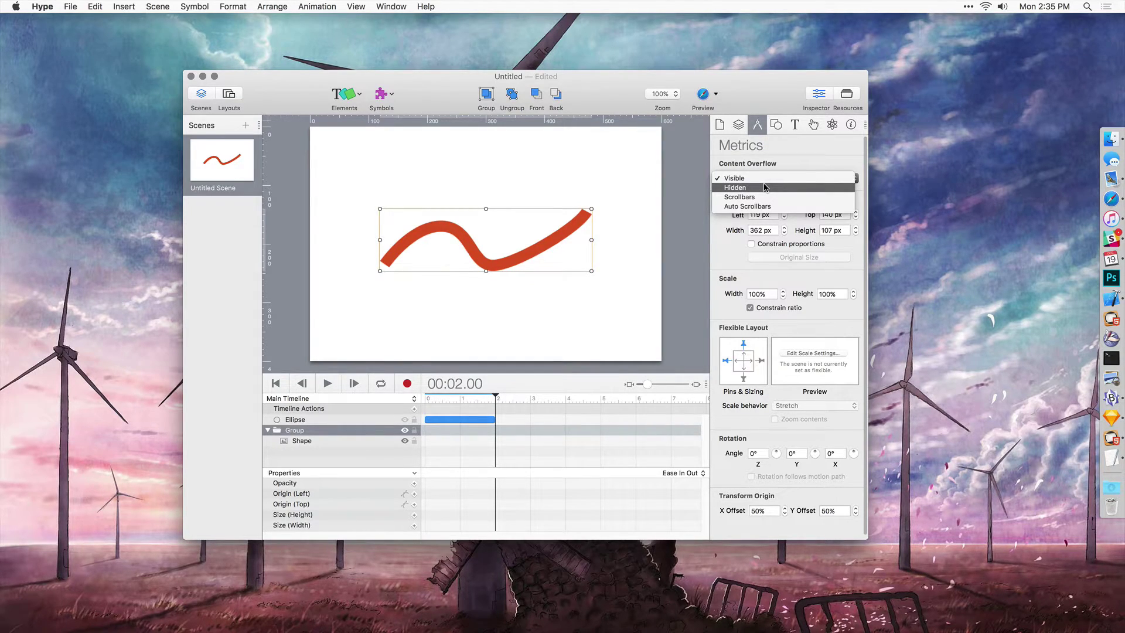
pyautogui.click(763, 188)
pyautogui.moveTo(590, 240); pyautogui.dragTo(466, 241)
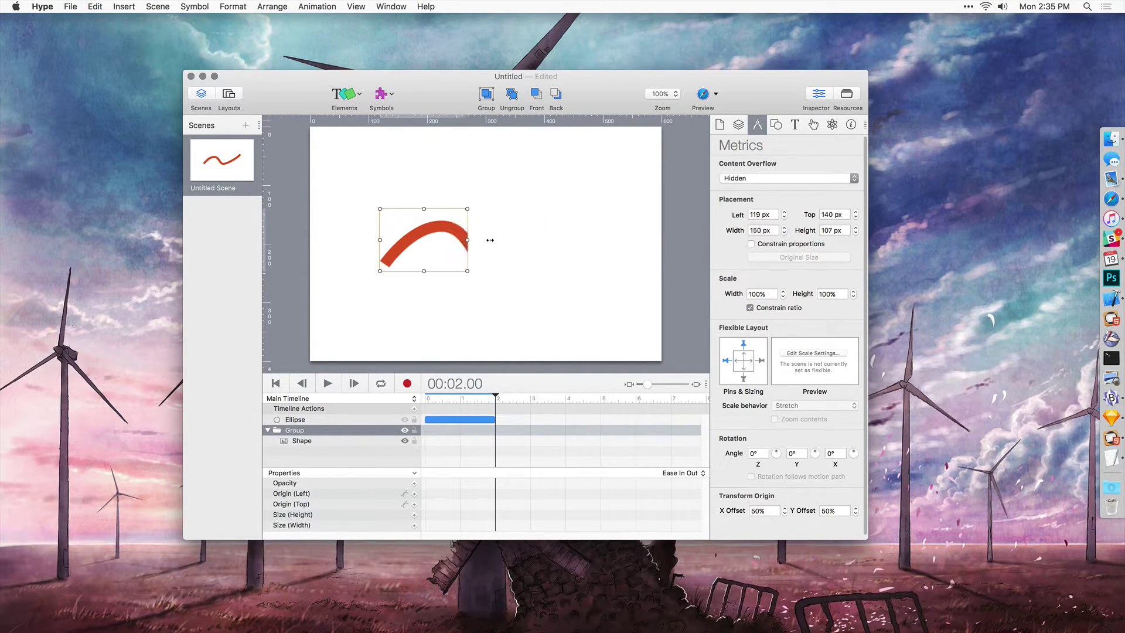
pyautogui.moveTo(490, 240); pyautogui.dragTo(582, 257)
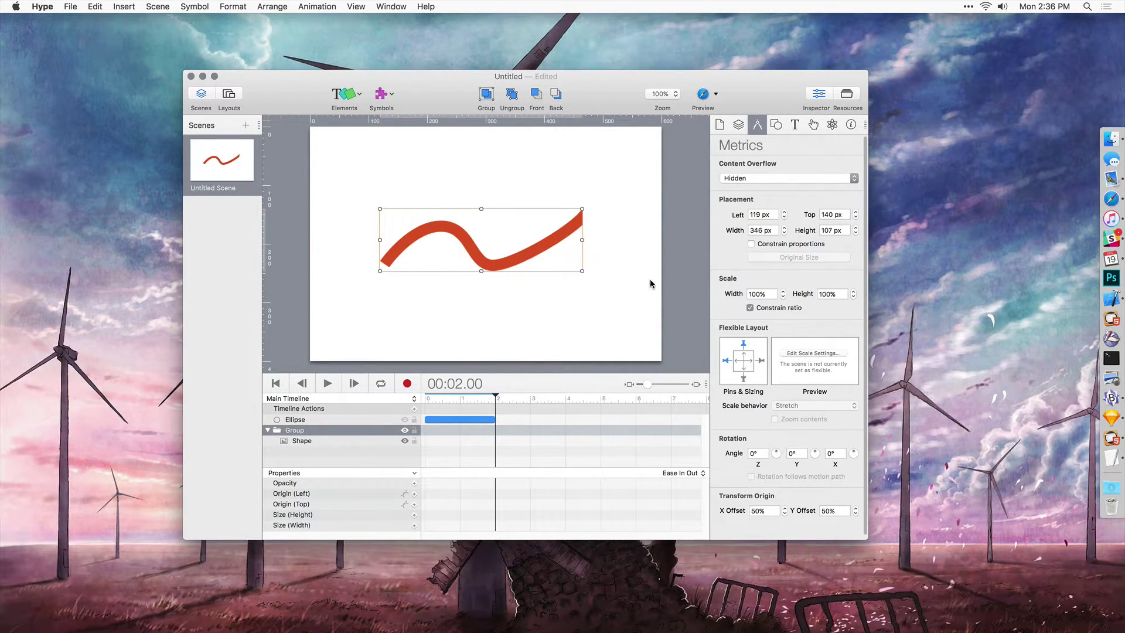
pyautogui.moveTo(650, 285); pyautogui.dragTo(618, 261)
# At the timeline start, set the wave group's width to 0.
pyautogui.click(423, 399)
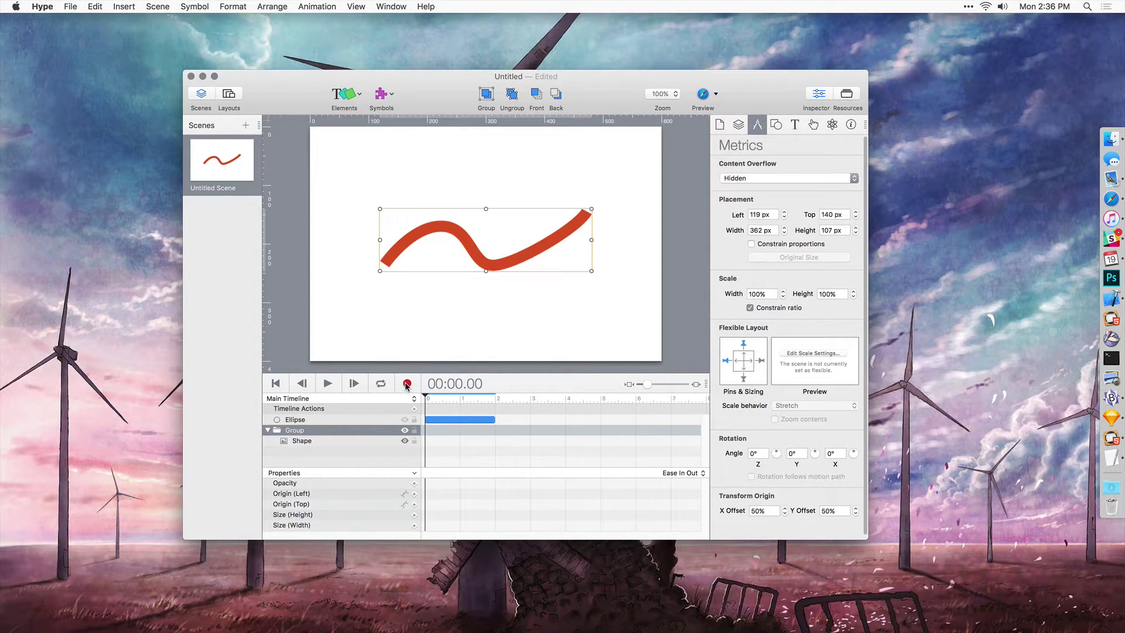
pyautogui.click(753, 230)
pyautogui.write('0')
pyautogui.press('Return')
# Record the group's width reaching 362 px at 00:02.00, then play the reveal back.
pyautogui.click(406, 384)
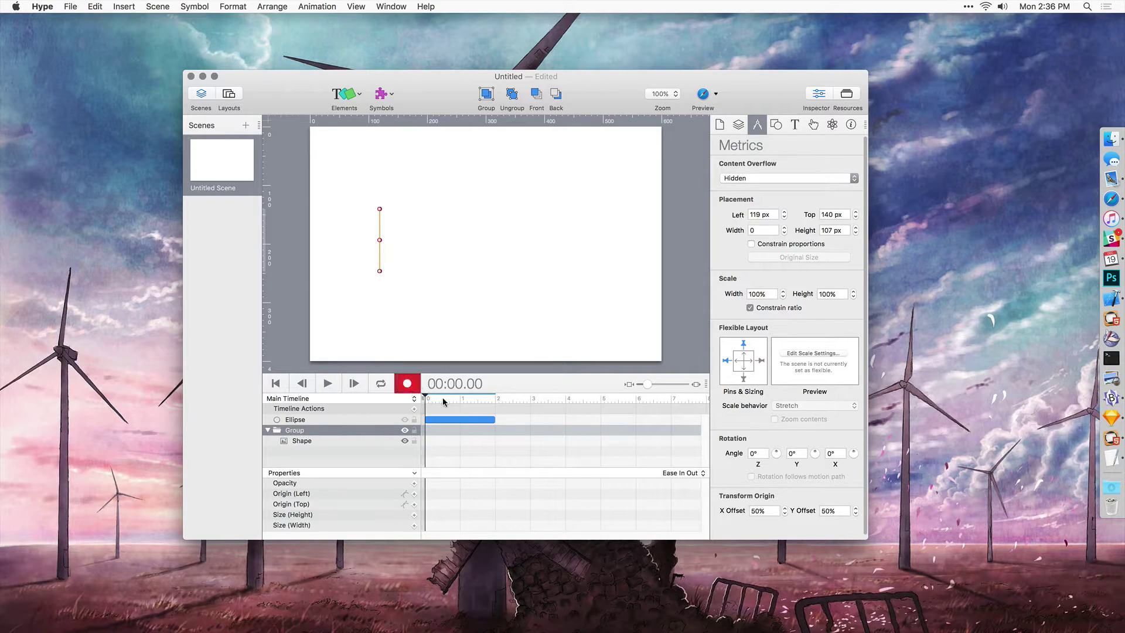
pyautogui.moveTo(444, 401); pyautogui.dragTo(495, 398)
pyautogui.click(762, 230)
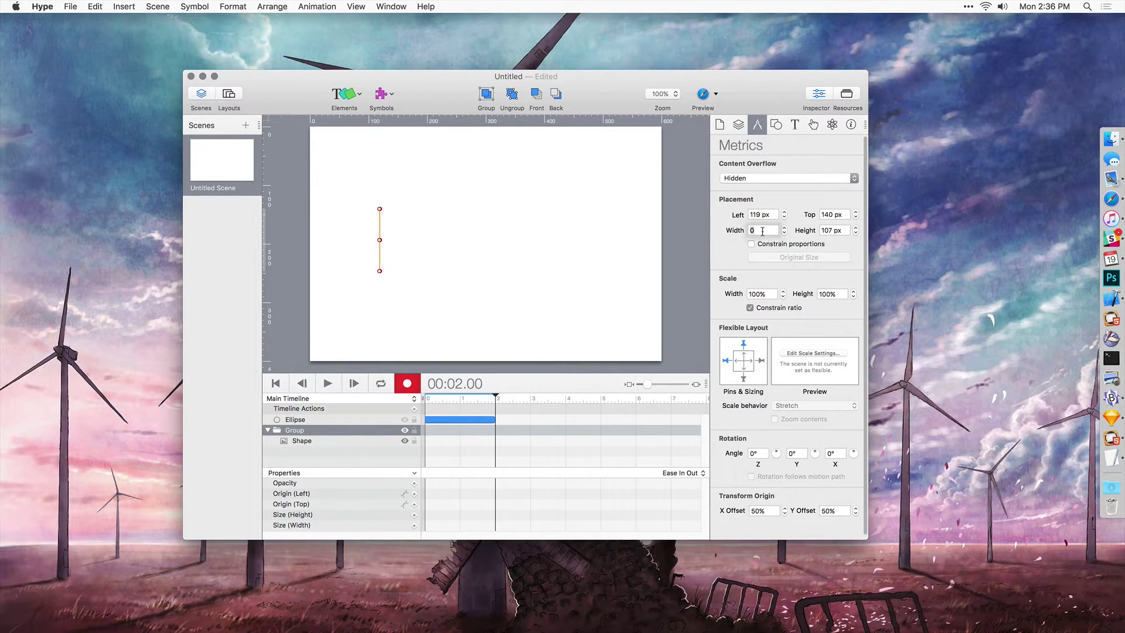
pyautogui.write('362')
pyautogui.press('Return')
pyautogui.press('super+r')
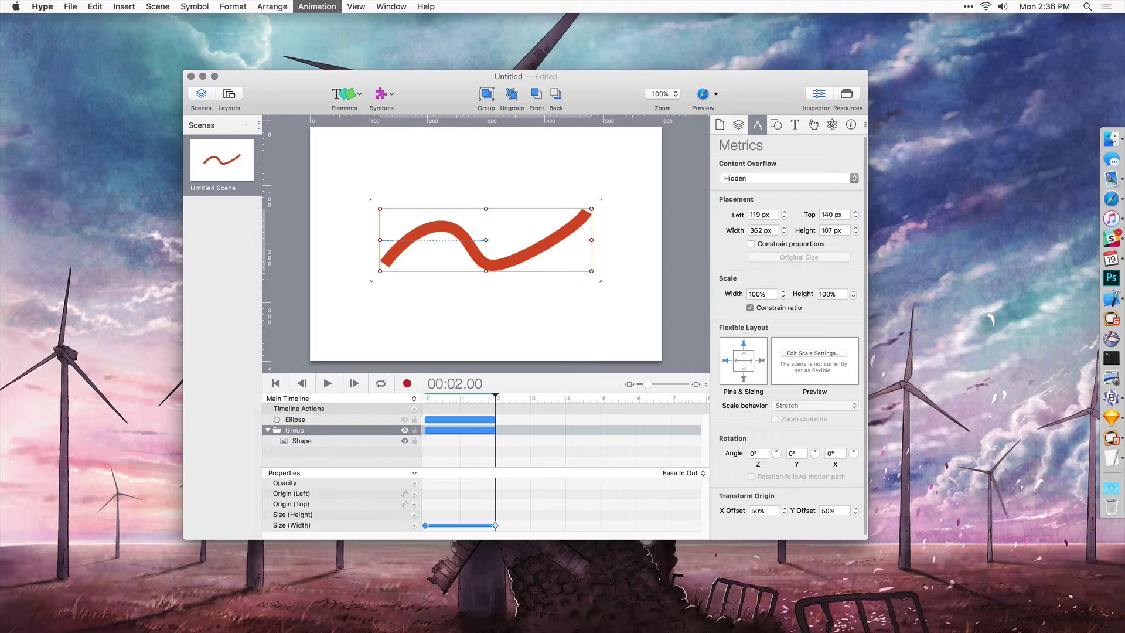
pyautogui.moveTo(448, 397); pyautogui.dragTo(425, 403)
pyautogui.press('space')
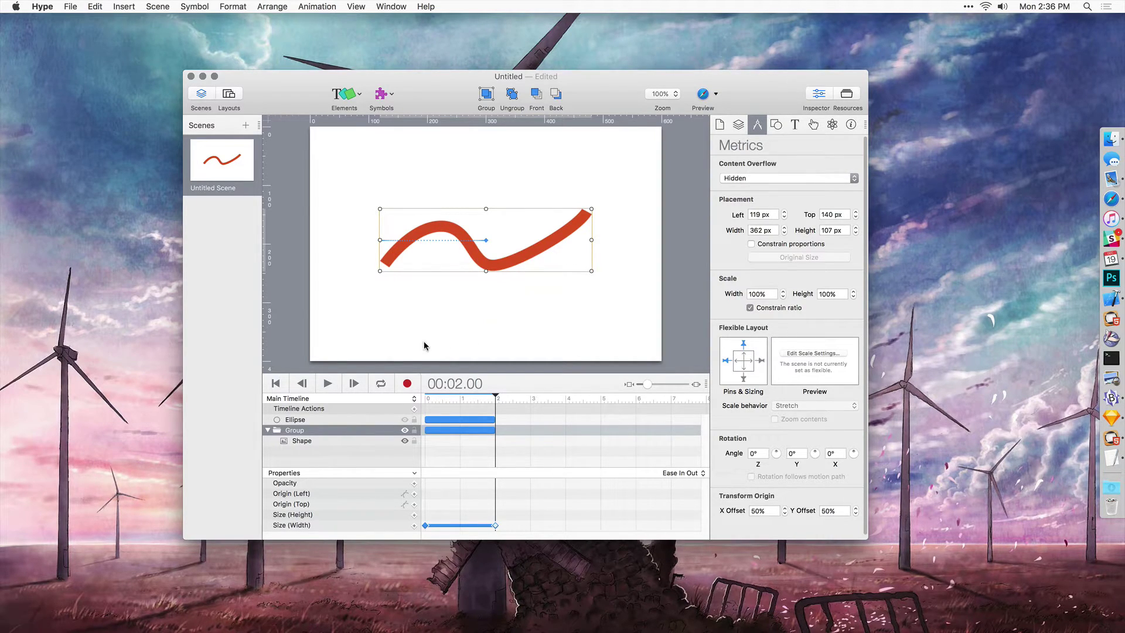
# Preview the wave draw-in in Safari, unhide the Ellipse, and preview again.
pyautogui.click(700, 95)
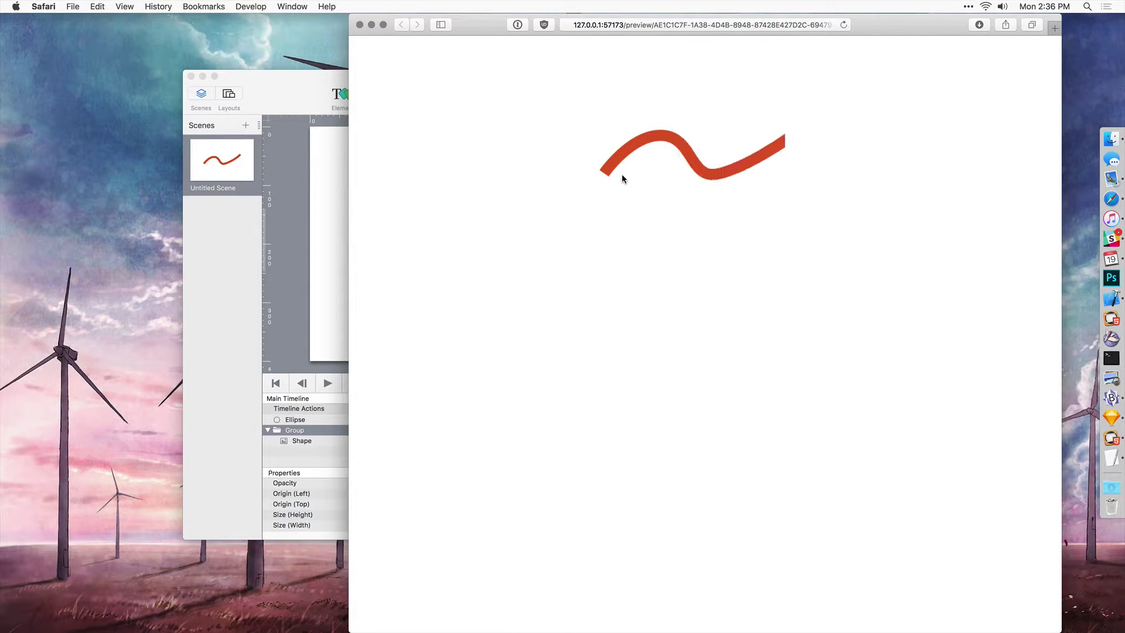
pyautogui.press('super+w')
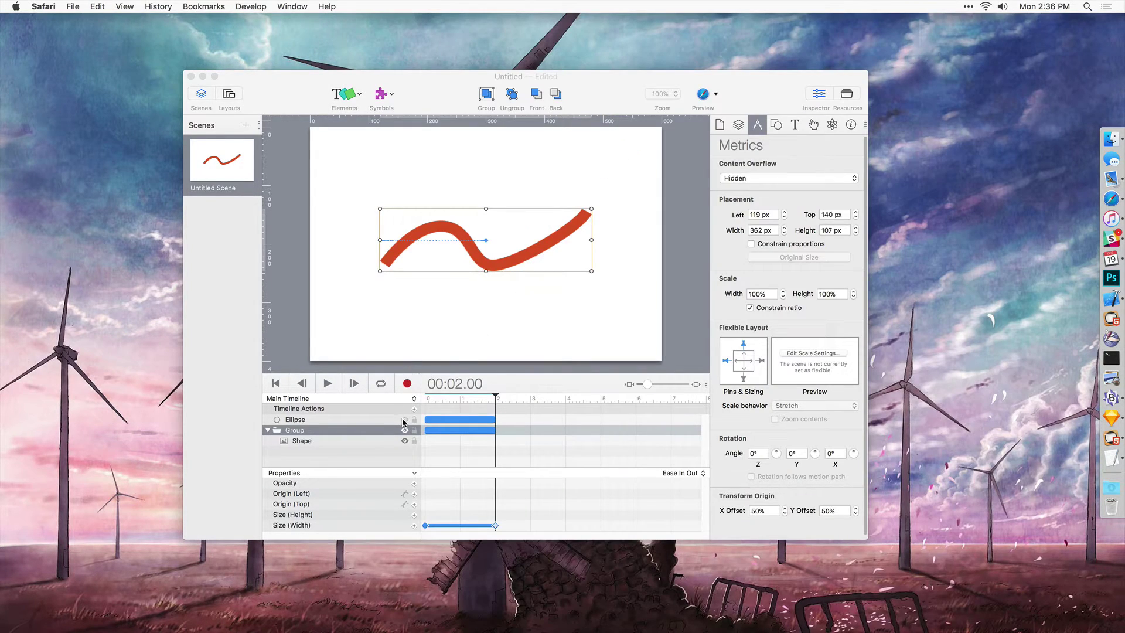
pyautogui.click(507, 388)
pyautogui.click(700, 103)
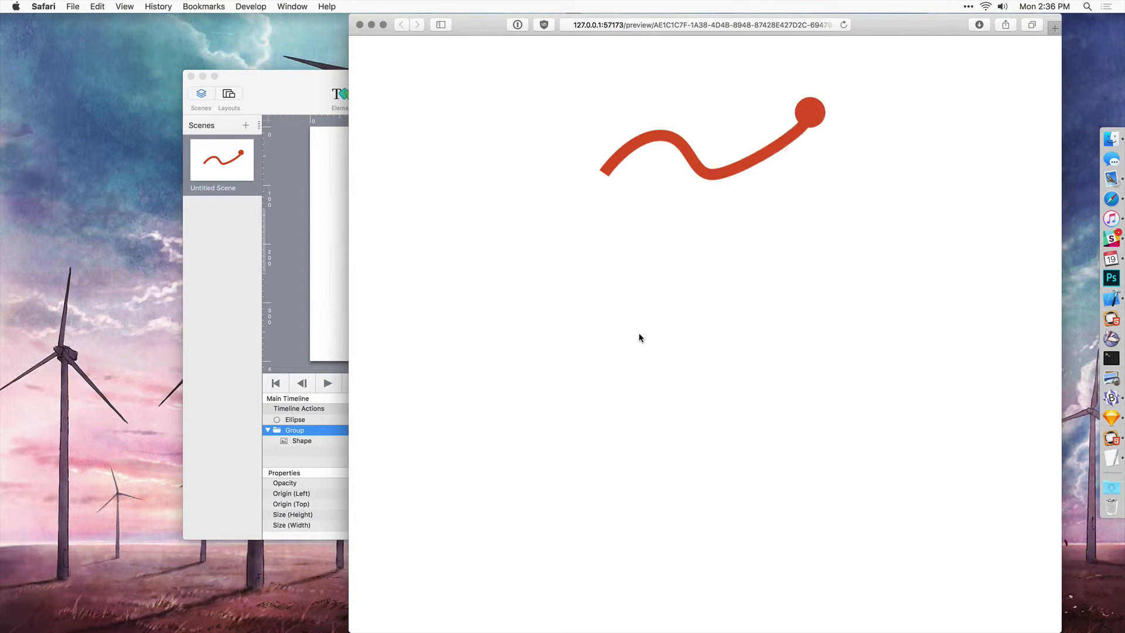
pyautogui.press('super+Tab')
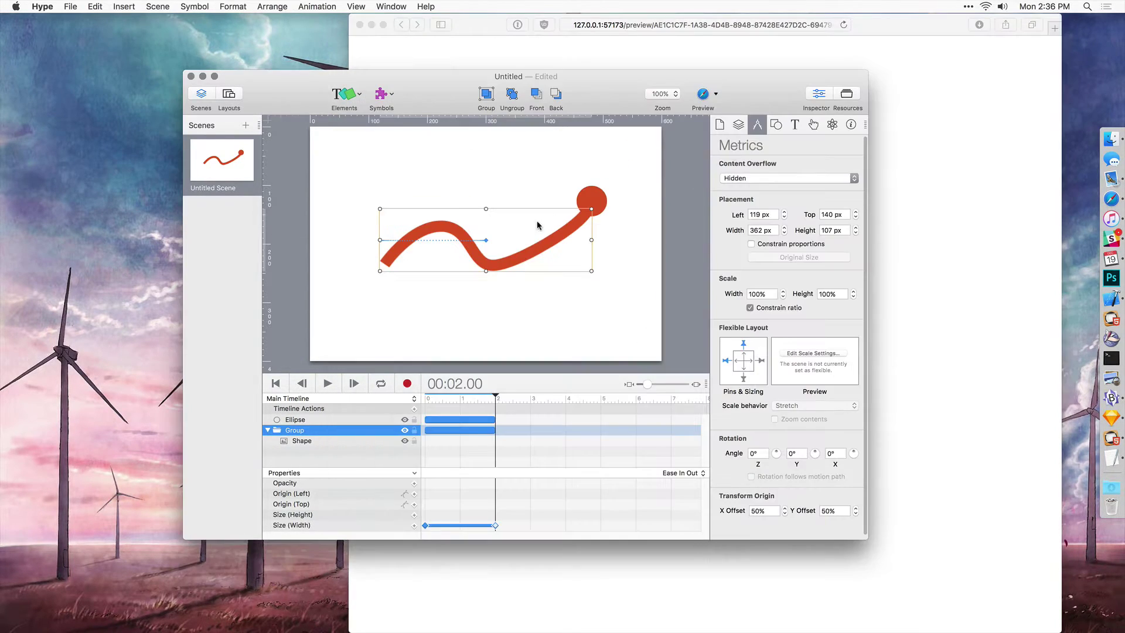
# Place the red ball on the wave's right end at 2 s and left end at 0 s.
pyautogui.click(598, 198)
pyautogui.moveTo(599, 200); pyautogui.dragTo(596, 205)
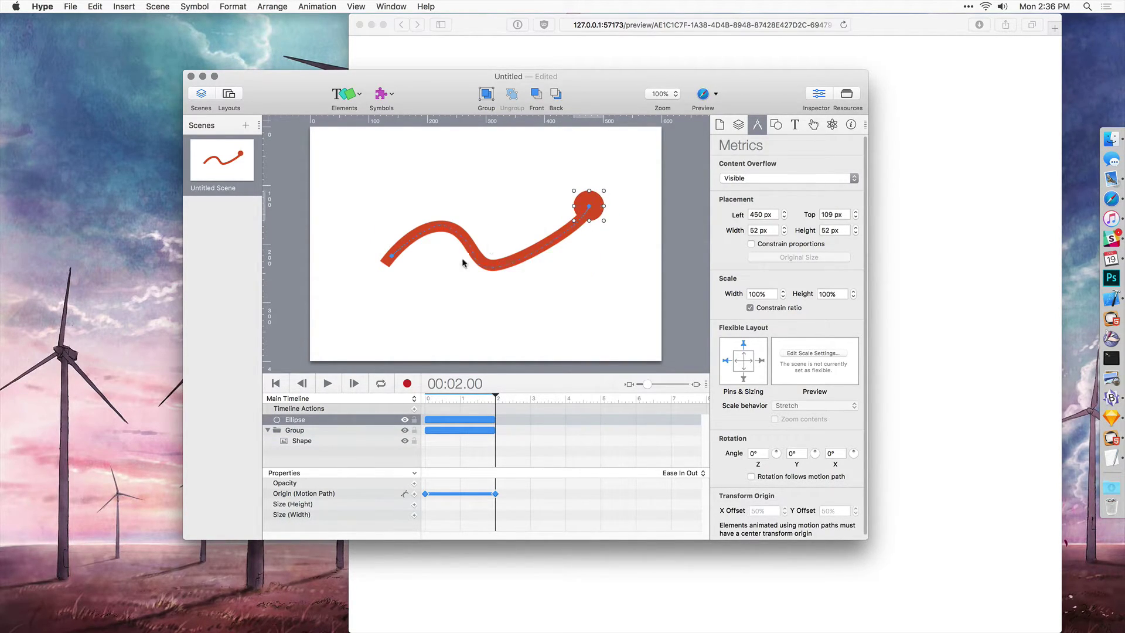
pyautogui.click(426, 399)
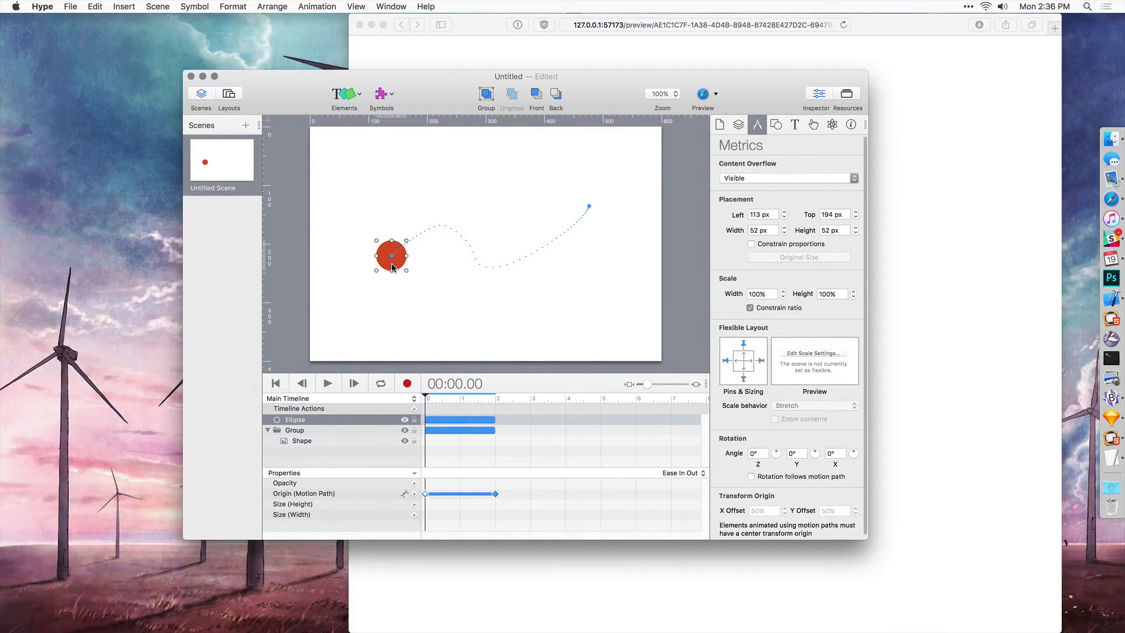
pyautogui.moveTo(392, 268); pyautogui.dragTo(389, 270)
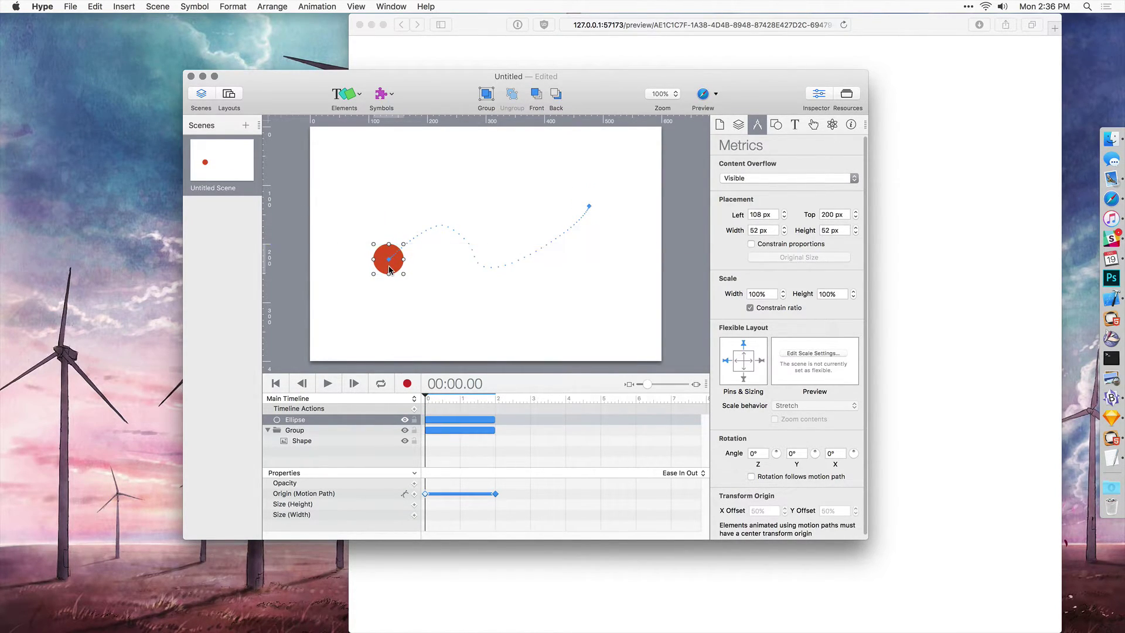
# Play the ball riding the wave and check it in the browser preview.
pyautogui.press('space')
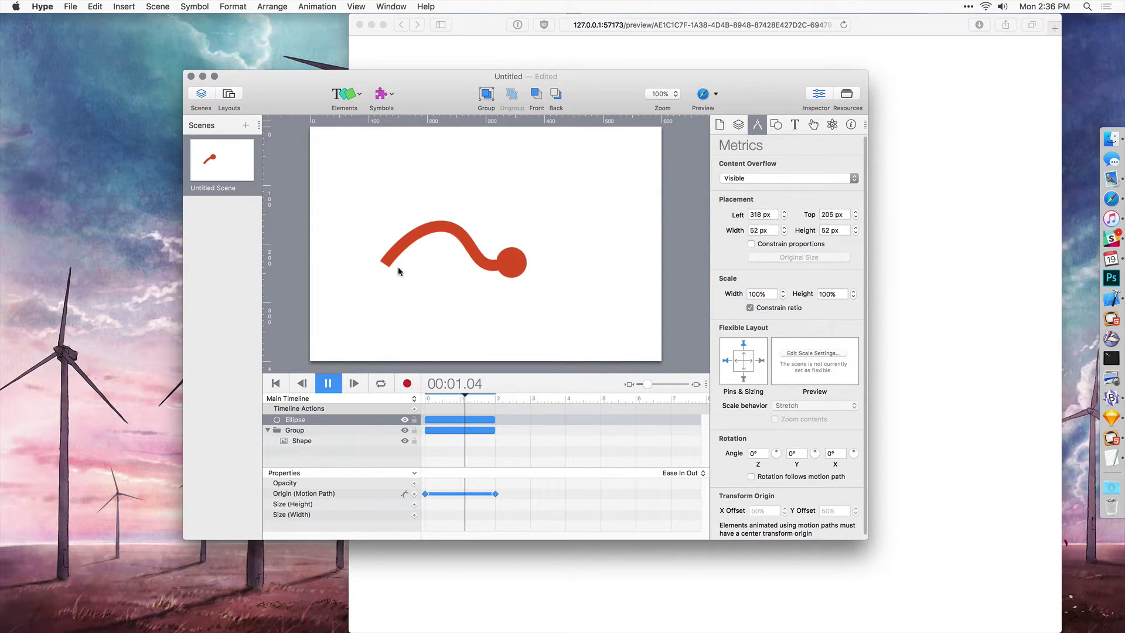
pyautogui.press('super+Return')
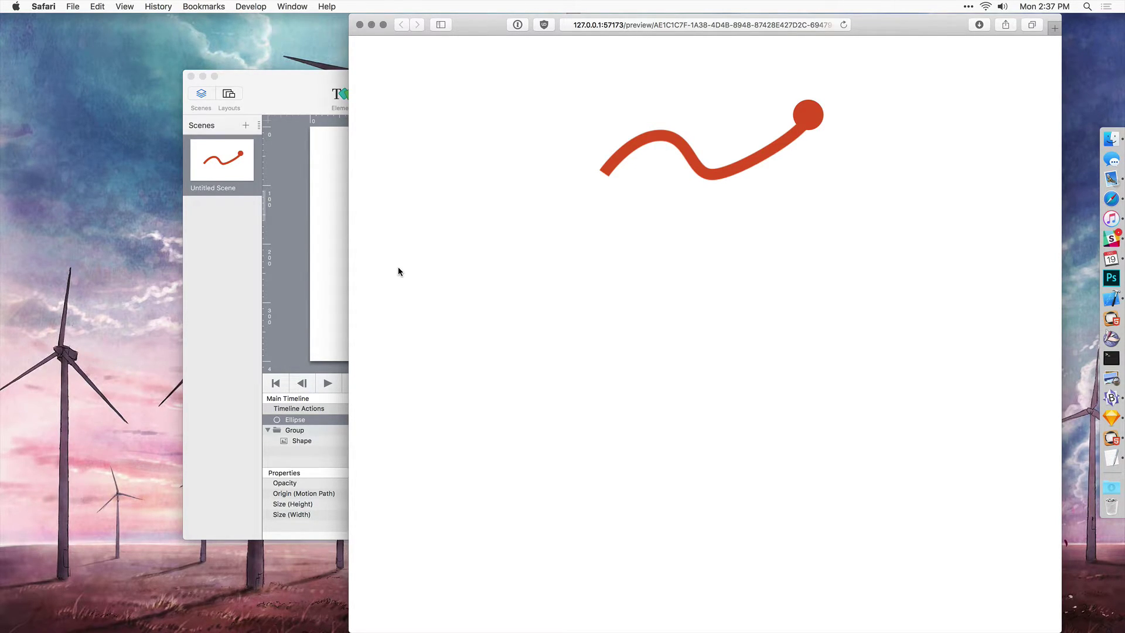
pyautogui.click(302, 88)
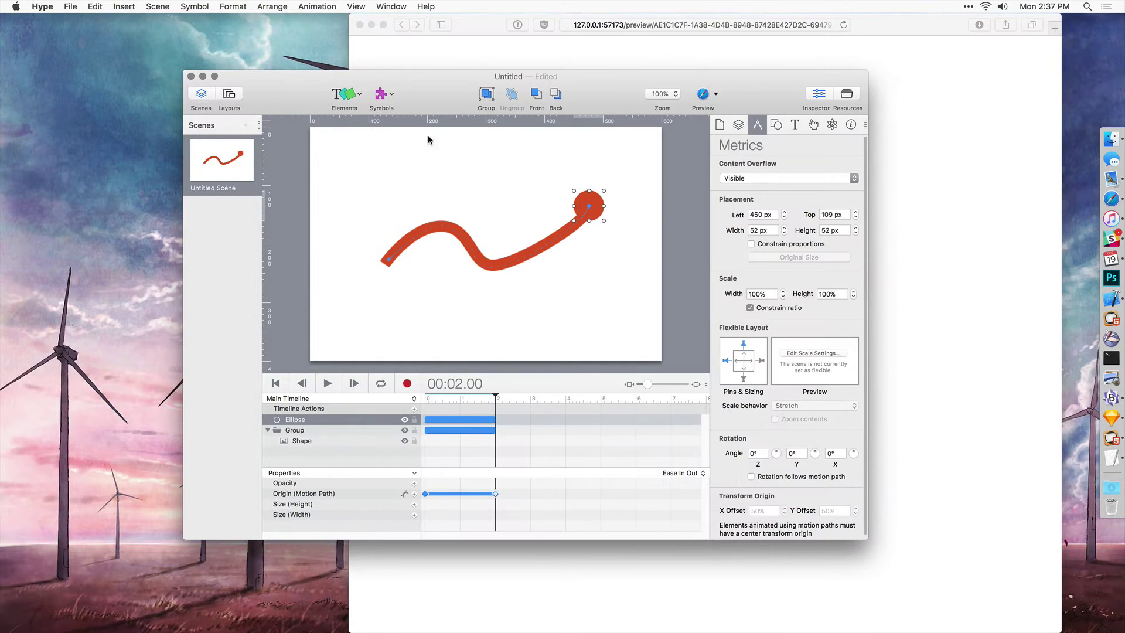
pyautogui.click(600, 266)
pyautogui.click(595, 251)
pyautogui.click(626, 269)
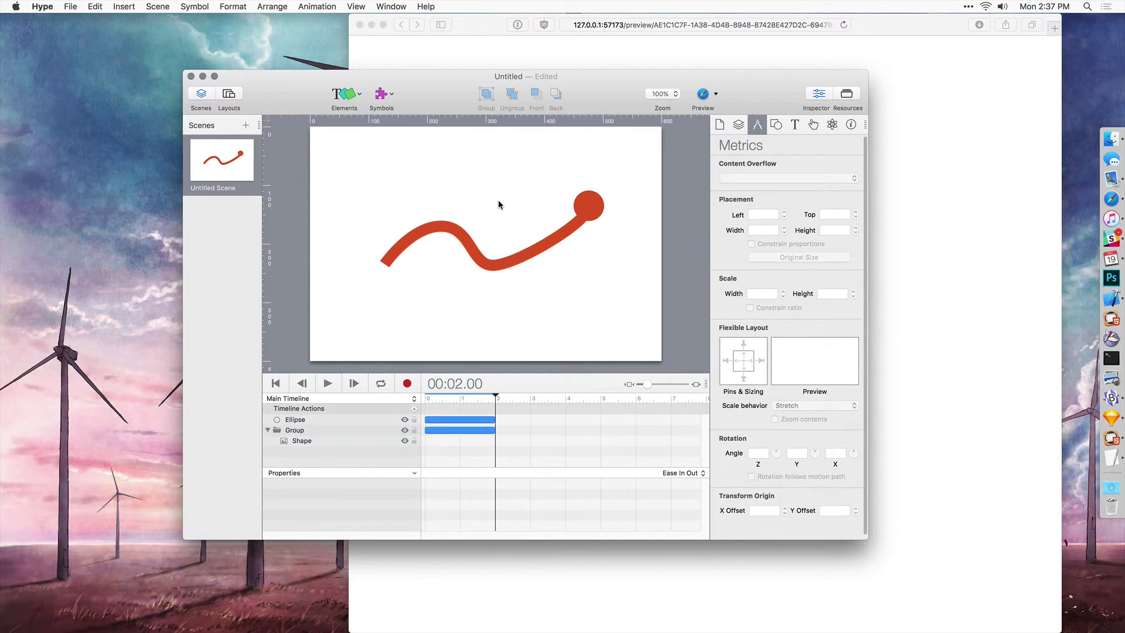
# Create a new document, insert the Shape.png wave image and group it.
pyautogui.press('super+n')
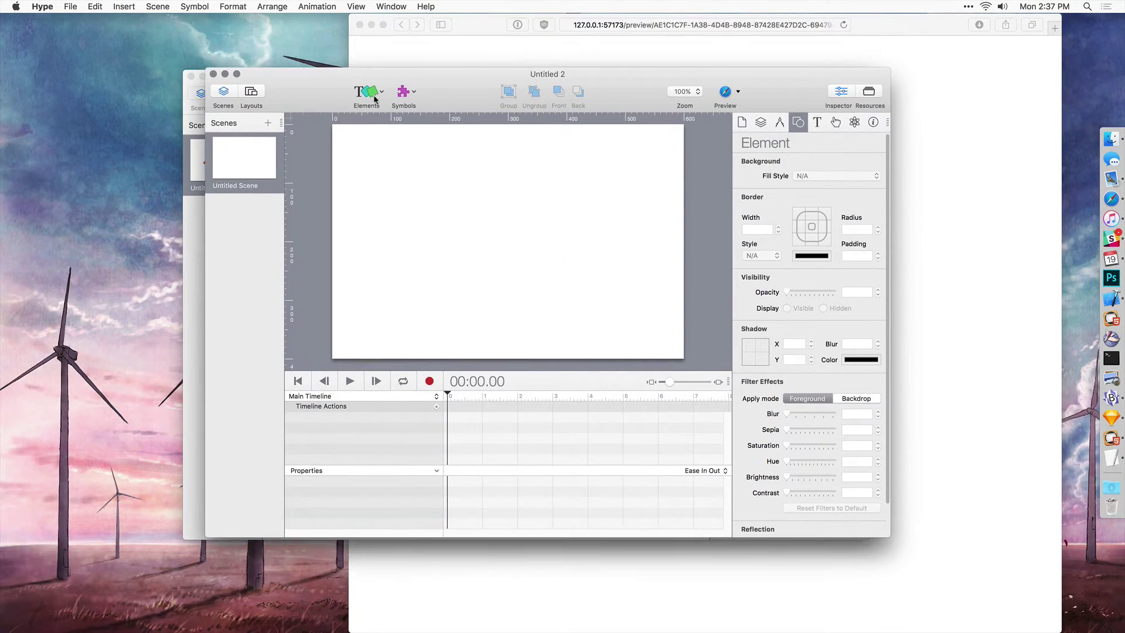
pyautogui.click(375, 96)
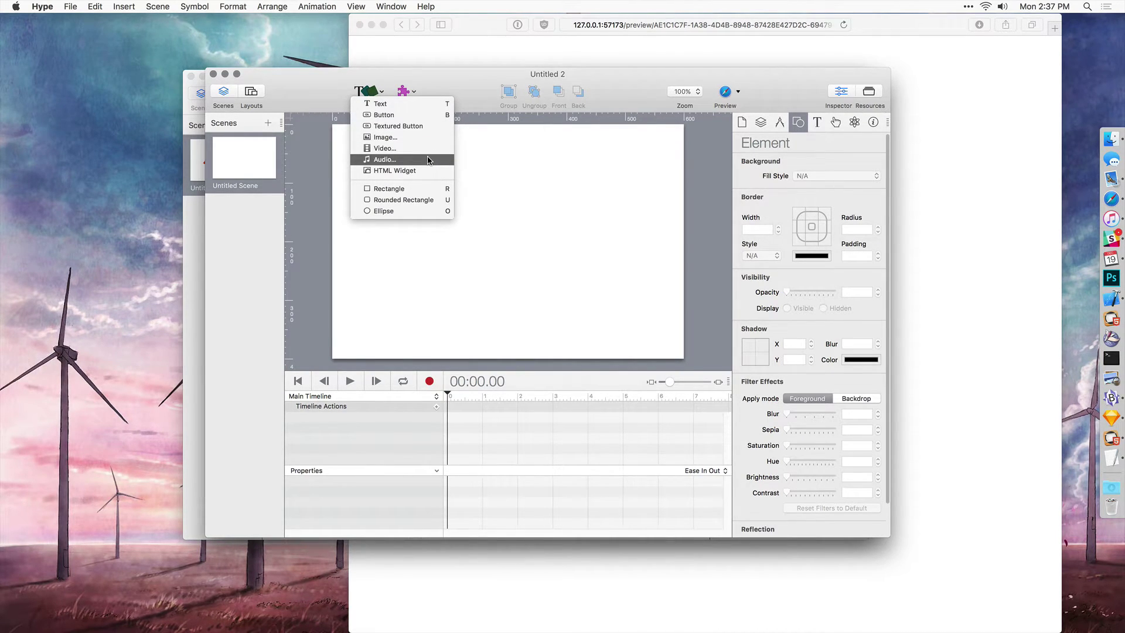
pyautogui.click(419, 137)
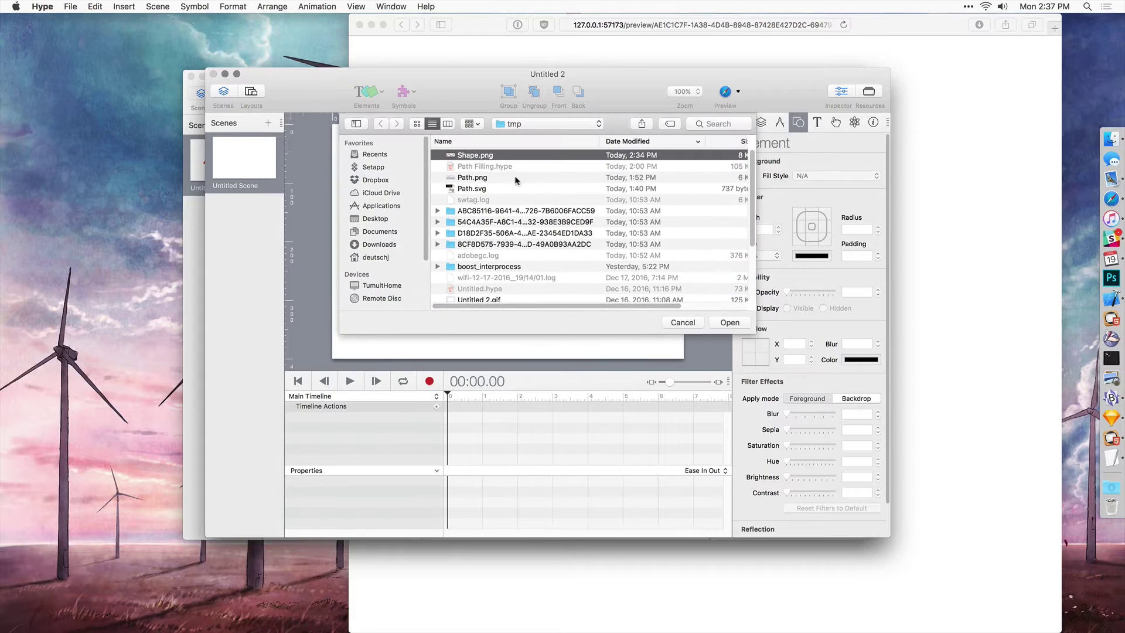
pyautogui.doubleClick(482, 157)
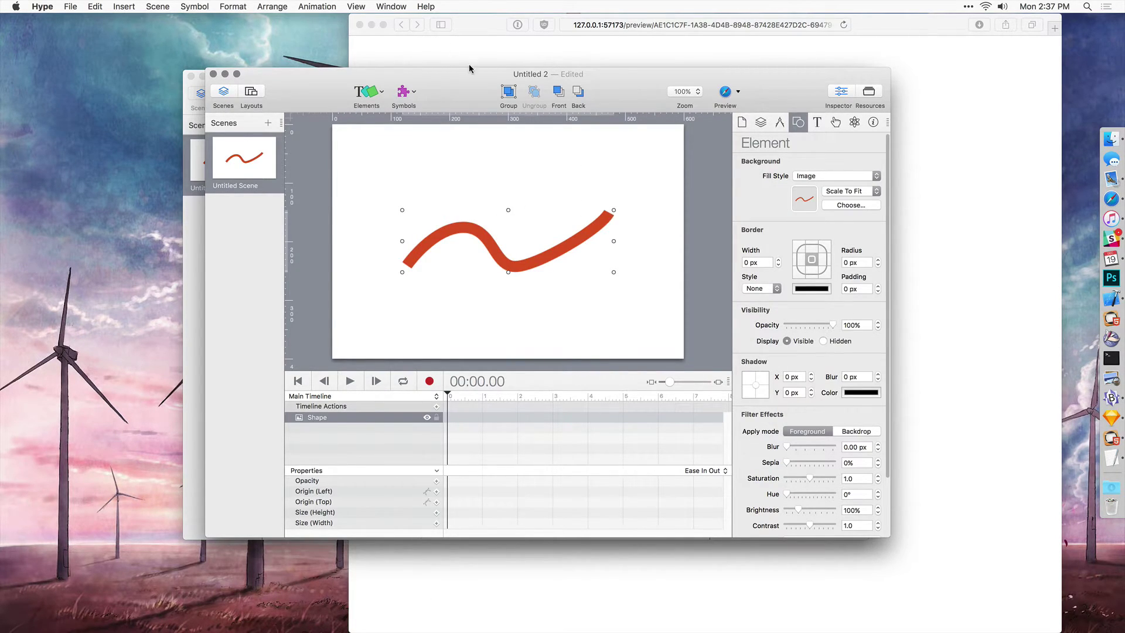
pyautogui.click(509, 94)
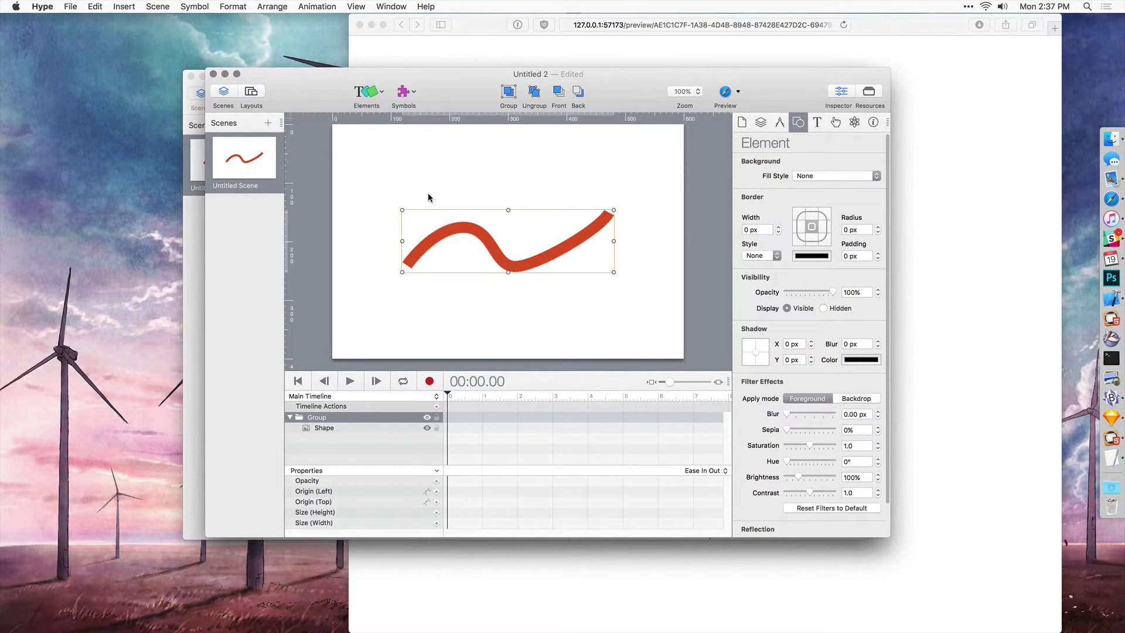
# Set the group's Content Overflow to Hidden and narrow it to a 24 px right-tip sliver.
pyautogui.click(779, 122)
pyautogui.click(818, 177)
pyautogui.click(815, 188)
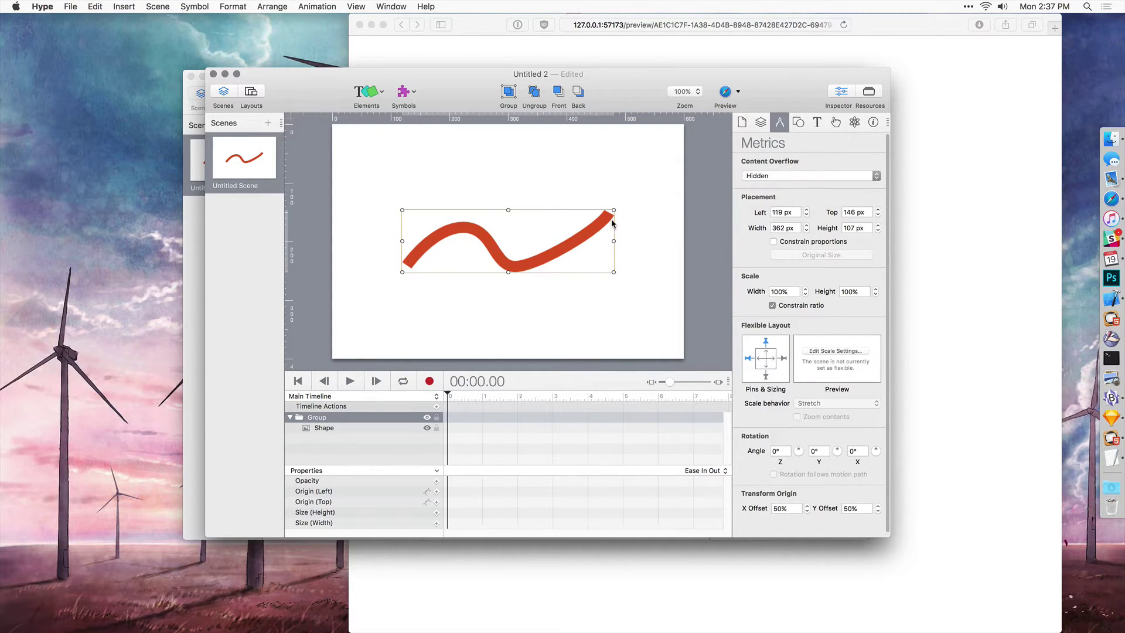
pyautogui.moveTo(402, 241); pyautogui.dragTo(600, 246)
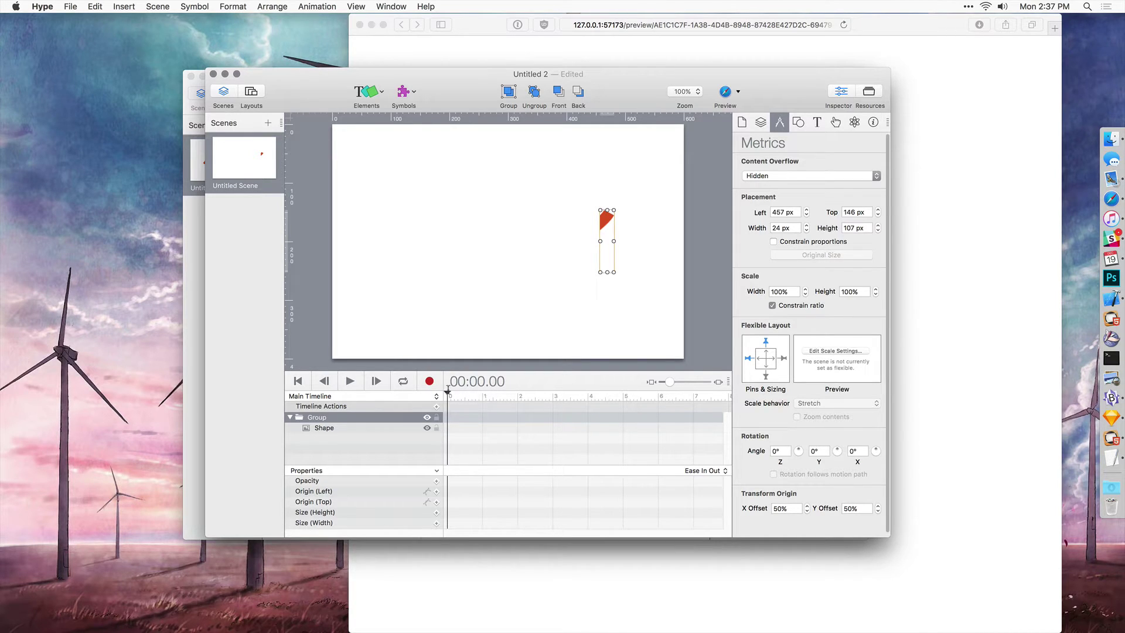
# Record the group widening leftward to full width at 00:02.00, then scrub to check.
pyautogui.click(431, 383)
pyautogui.click(518, 396)
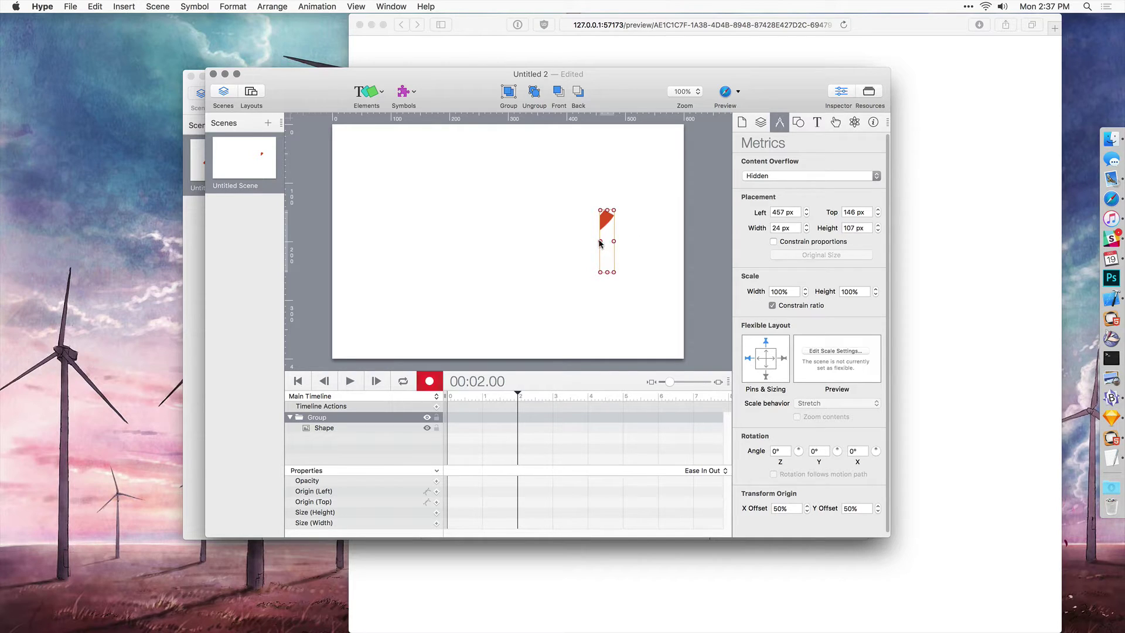
pyautogui.moveTo(601, 240); pyautogui.dragTo(402, 249)
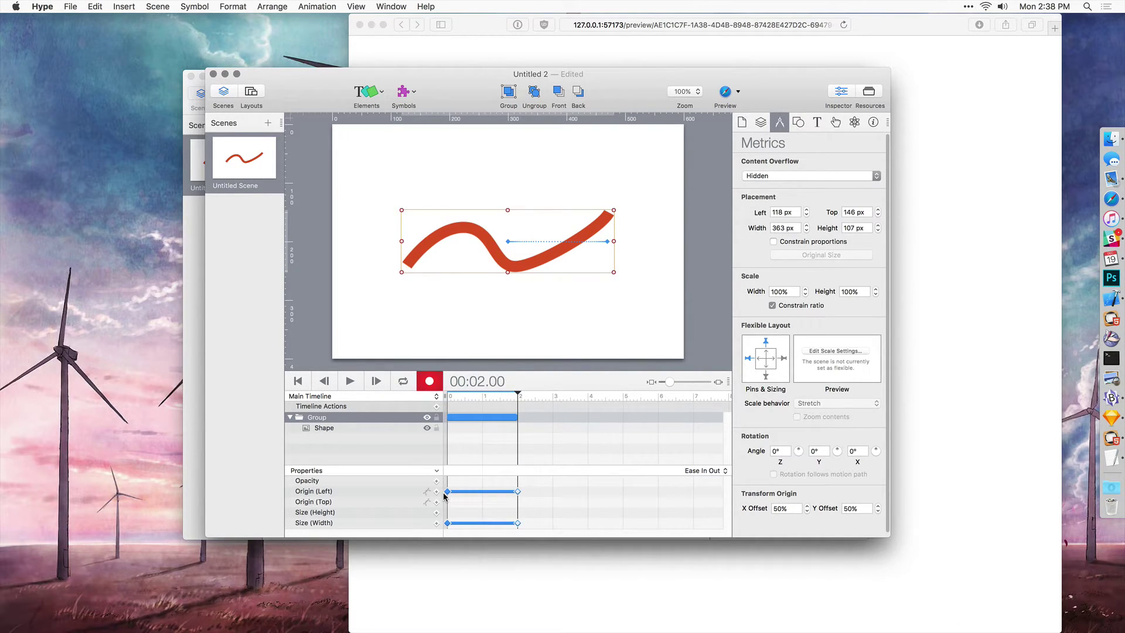
pyautogui.press('super+r')
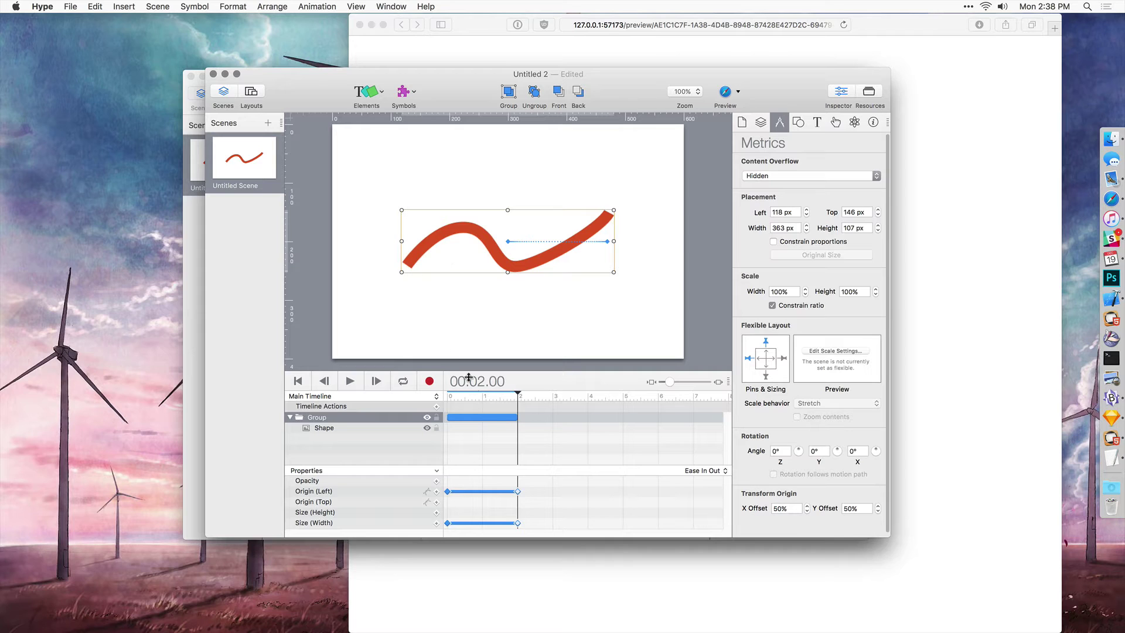
pyautogui.moveTo(503, 396); pyautogui.dragTo(482, 396)
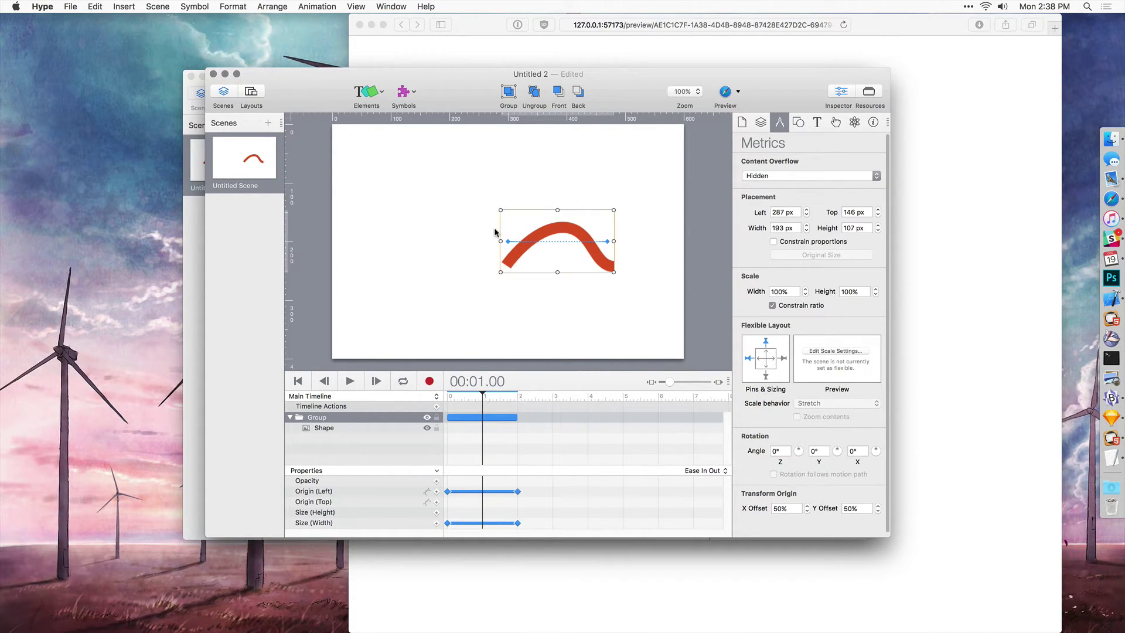
pyautogui.click(469, 396)
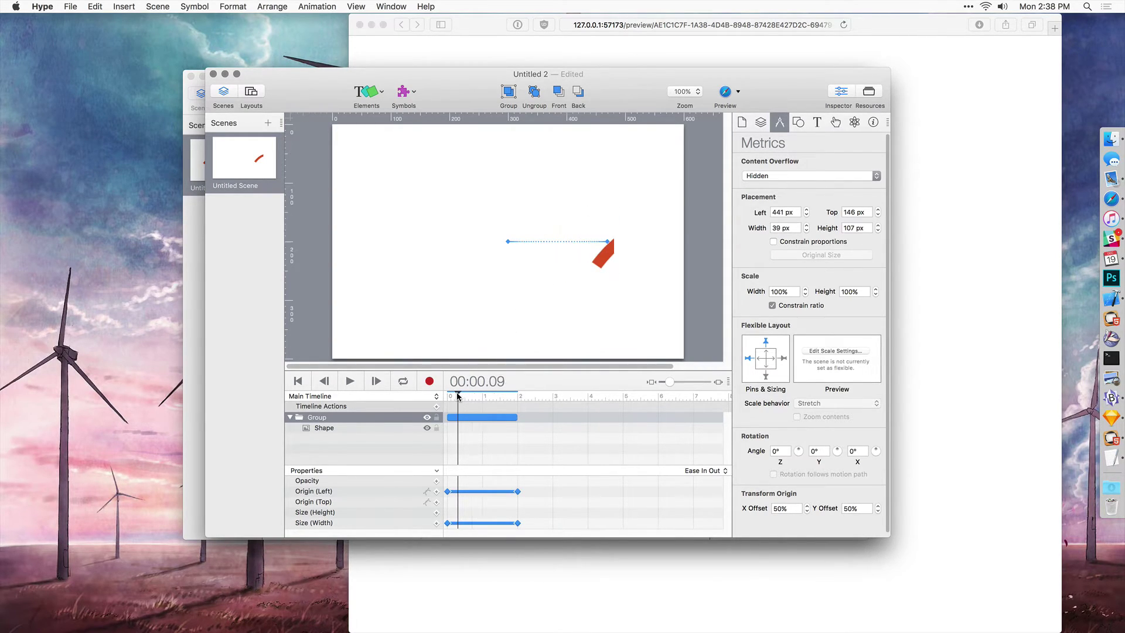
pyautogui.moveTo(469, 396)
pyautogui.mouseDown()
pyautogui.moveTo(497, 395)
pyautogui.moveTo(467, 396)
pyautogui.moveTo(483, 396)
pyautogui.mouseUp()
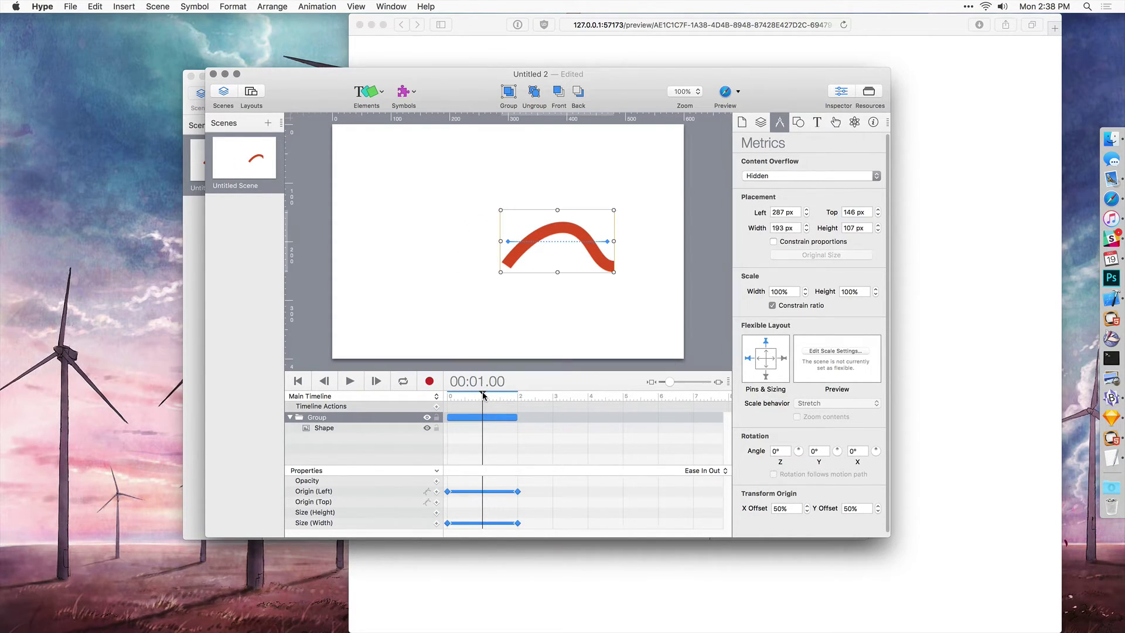
# Select the Shape inside the group and play through the existing reveal animation.
pyautogui.doubleClick(531, 254)
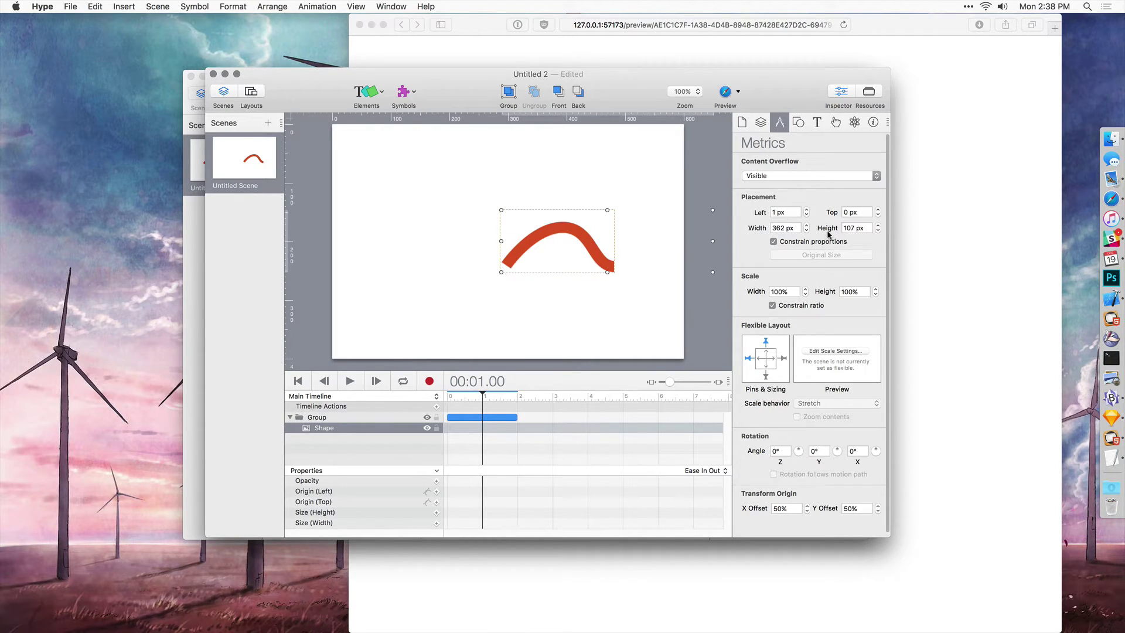
pyautogui.moveTo(483, 396); pyautogui.dragTo(516, 395)
pyautogui.press('space')
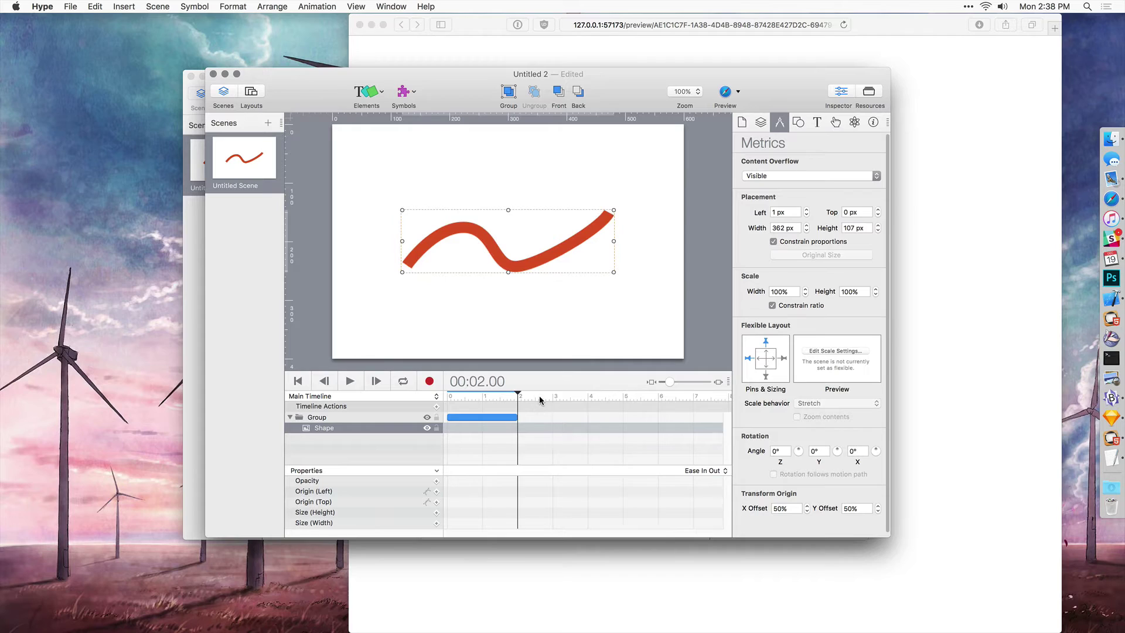
# At 0:00, nudge the Shape left to about −338 px and turn recording on.
pyautogui.click(449, 397)
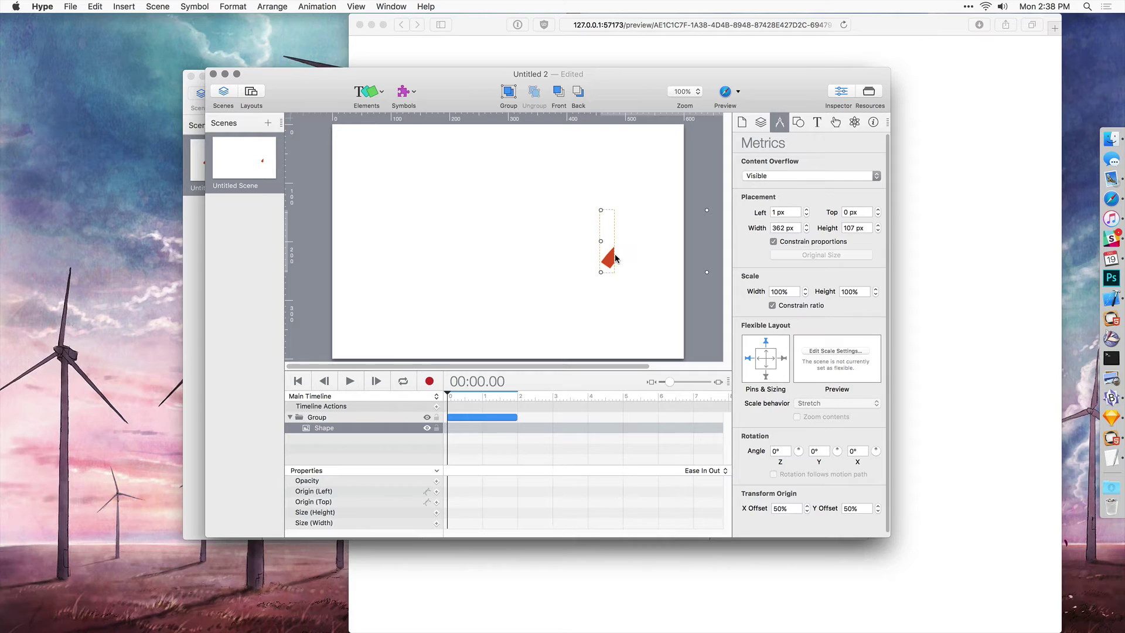
pyautogui.hotkey('shift', 'Left')
pyautogui.hotkey('shift', 'Left')
pyautogui.hotkey('shift', 'Left')
pyautogui.hotkey('shift', 'Left')
pyautogui.hotkey('shift', 'Left')
pyautogui.hotkey('shift', 'Left')
pyautogui.hotkey('shift', 'Left')
pyautogui.hotkey('shift', 'Left')
pyautogui.hotkey('shift', 'Left')
pyautogui.hotkey('shift', 'Left')
pyautogui.hotkey('shift', 'Left')
pyautogui.hotkey('shift', 'Left')
pyautogui.hotkey('shift', 'Left')
pyautogui.hotkey('shift', 'Left')
pyautogui.hotkey('shift', 'Left')
pyautogui.hotkey('shift', 'Left')
pyautogui.hotkey('shift', 'Left')
pyautogui.hotkey('shift', 'Left')
pyautogui.hotkey('shift', 'Left')
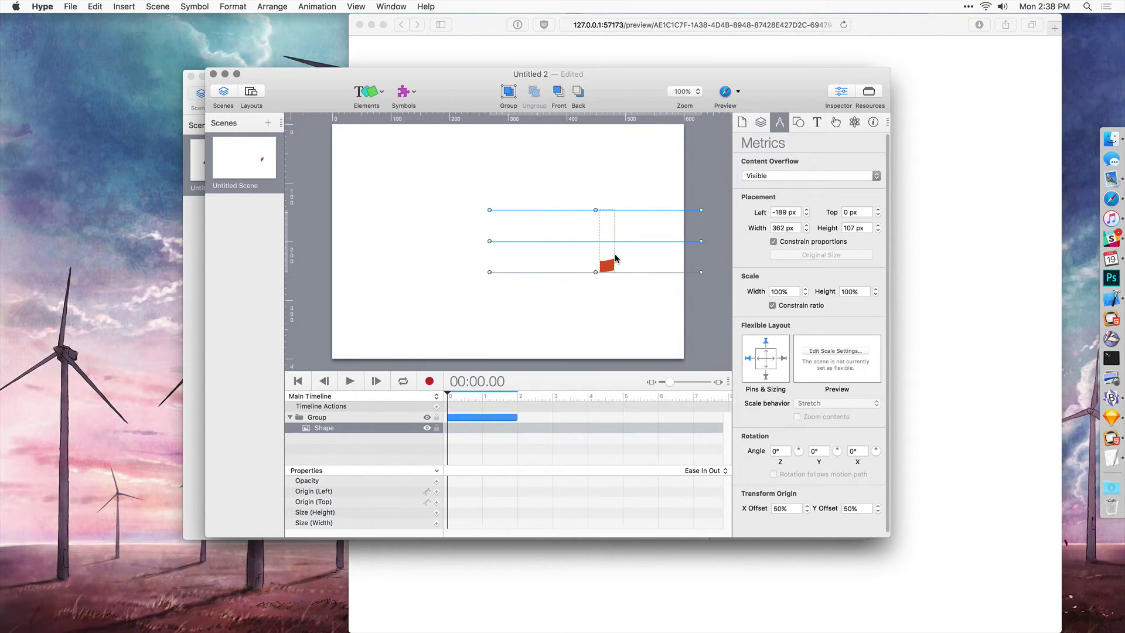
pyautogui.hotkey('shift', 'Left')
pyautogui.hotkey('shift', 'Left')
pyautogui.hotkey('shift', 'Left')
pyautogui.hotkey('shift', 'Left')
pyautogui.hotkey('shift', 'Left')
pyautogui.hotkey('shift', 'Left')
pyautogui.hotkey('shift', 'Left')
pyautogui.hotkey('shift', 'Left')
pyautogui.hotkey('shift', 'Left')
pyautogui.hotkey('shift', 'Left')
pyautogui.hotkey('shift', 'Left')
pyautogui.hotkey('shift', 'Left')
pyautogui.hotkey('shift', 'Left')
pyautogui.hotkey('shift', 'Left')
pyautogui.hotkey('shift', 'Left')
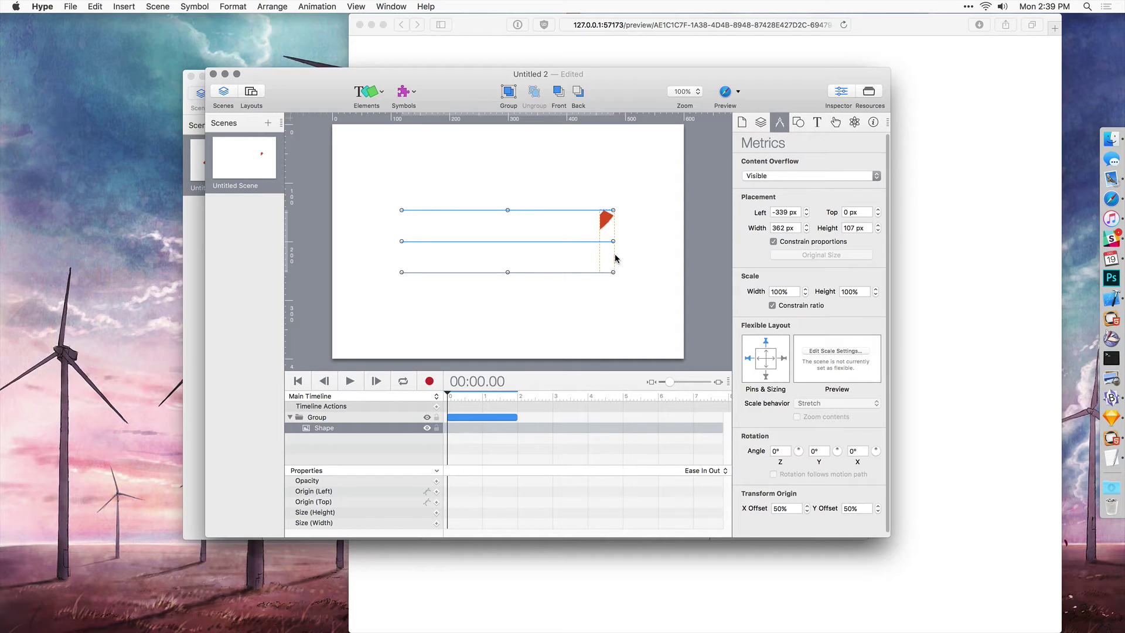
pyautogui.press('Right')
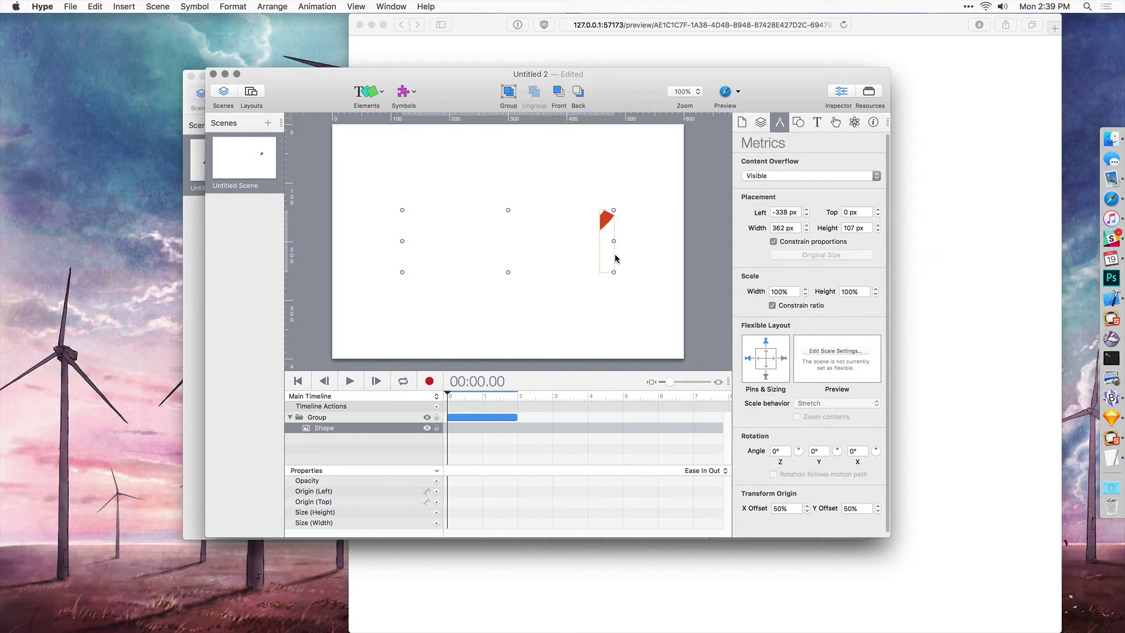
pyautogui.press('super+r')
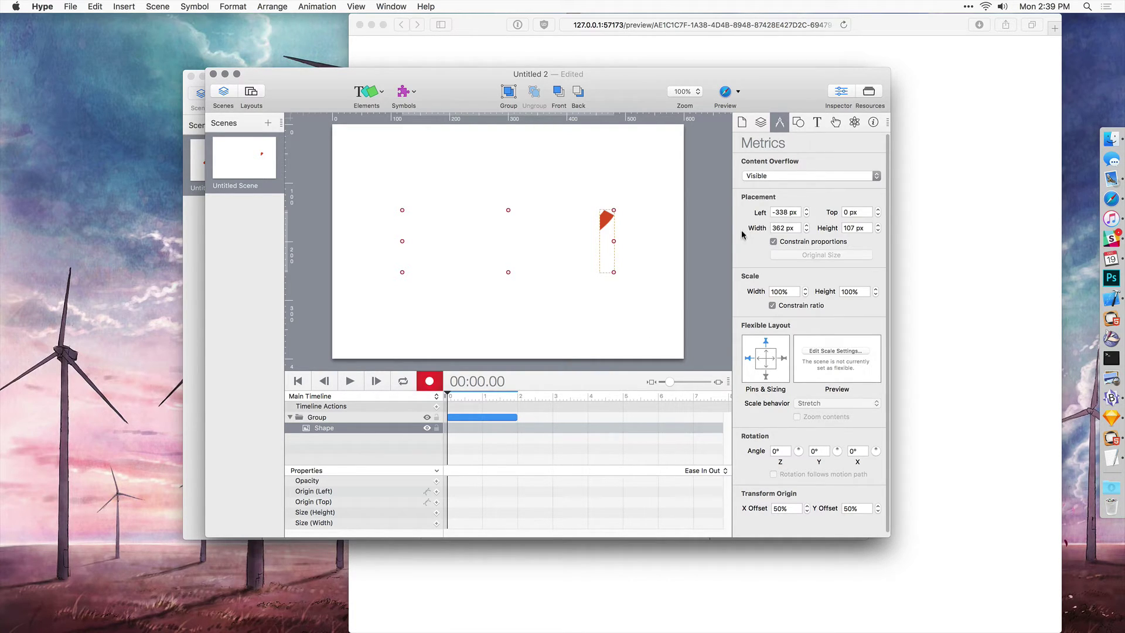
# Keyframe the Shape's Left at 0 px at 00:02.00, then rewind the playhead.
pyautogui.click(514, 397)
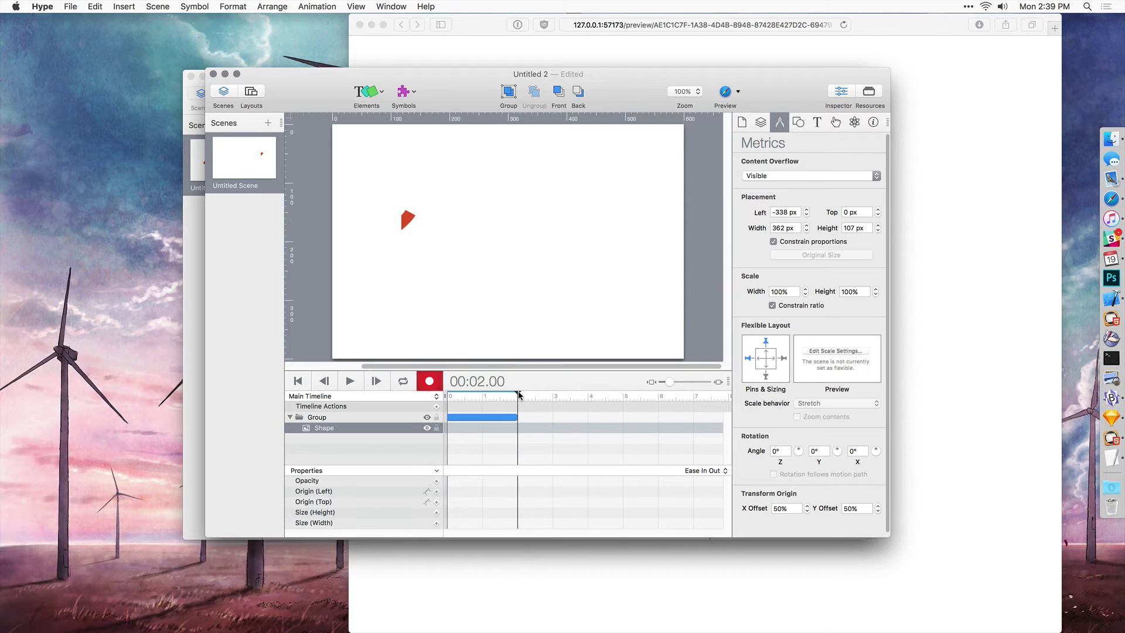
pyautogui.click(785, 212)
pyautogui.write('0')
pyautogui.press('Return')
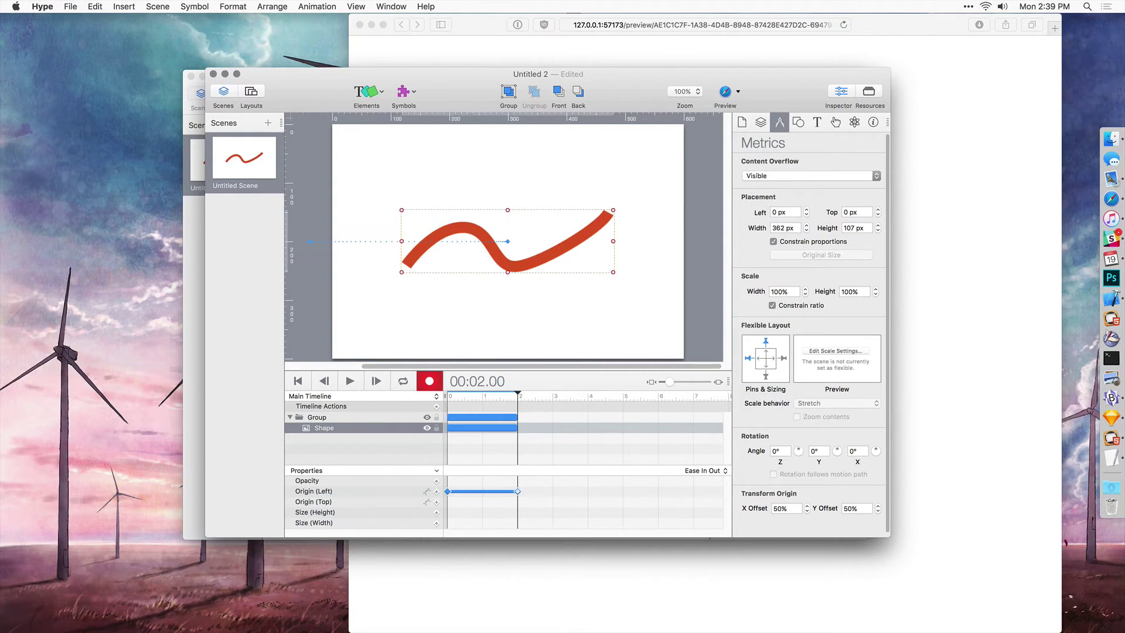
pyautogui.moveTo(461, 396); pyautogui.dragTo(436, 399)
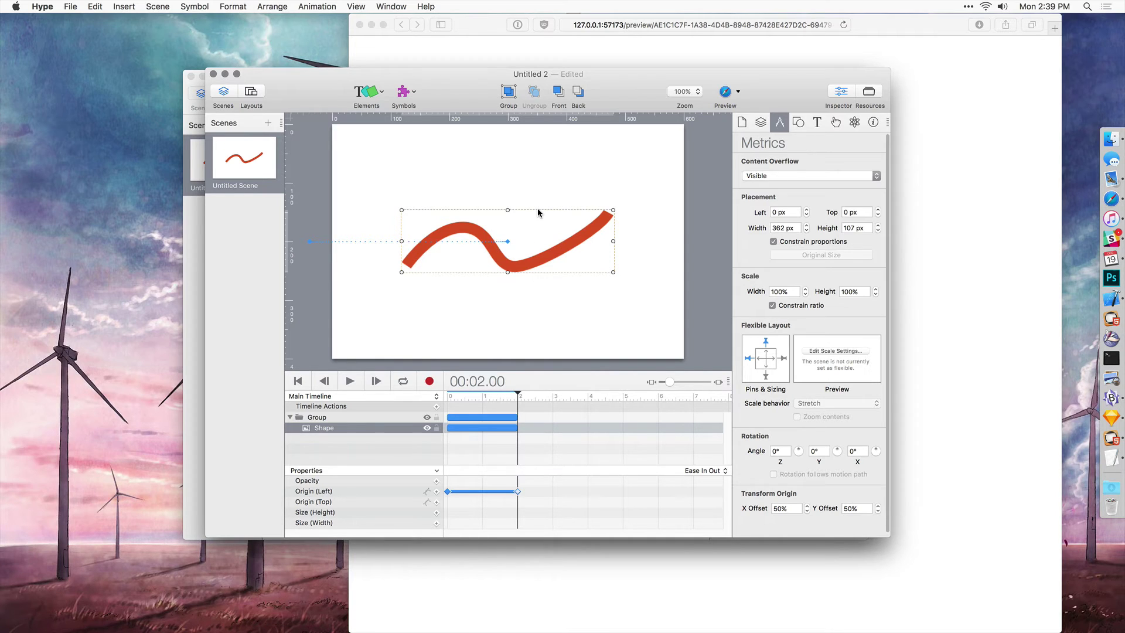
# In the Untitled document, group the red ball together with the path group.
pyautogui.moveTo(472, 100); pyautogui.dragTo(496, 165)
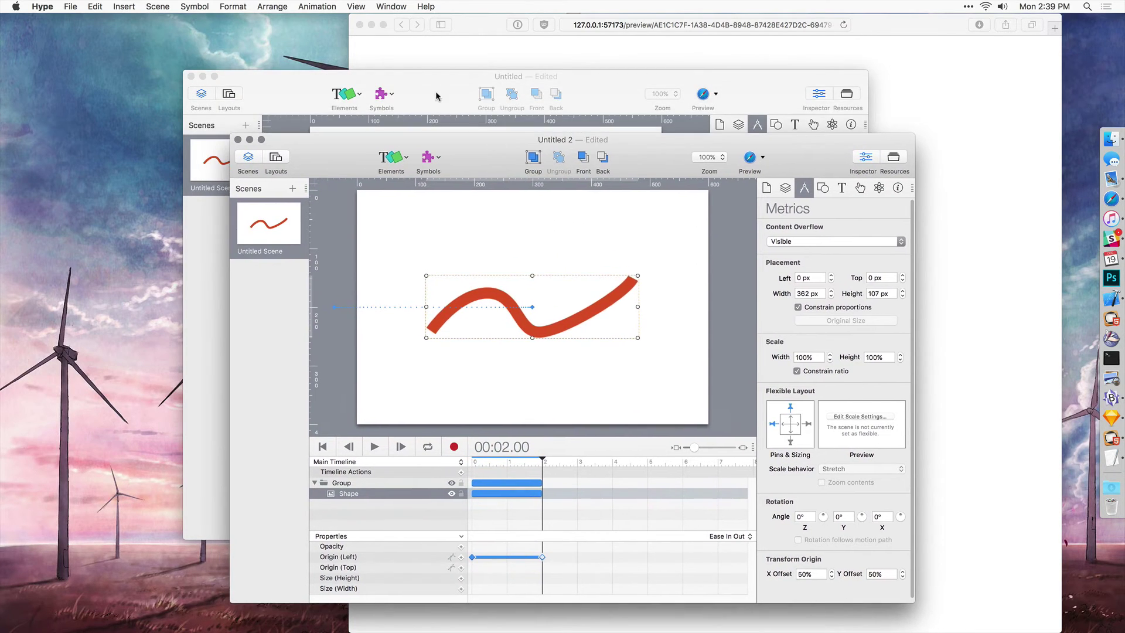
pyautogui.click(434, 93)
pyautogui.moveTo(594, 304); pyautogui.dragTo(475, 190)
pyautogui.click(486, 95)
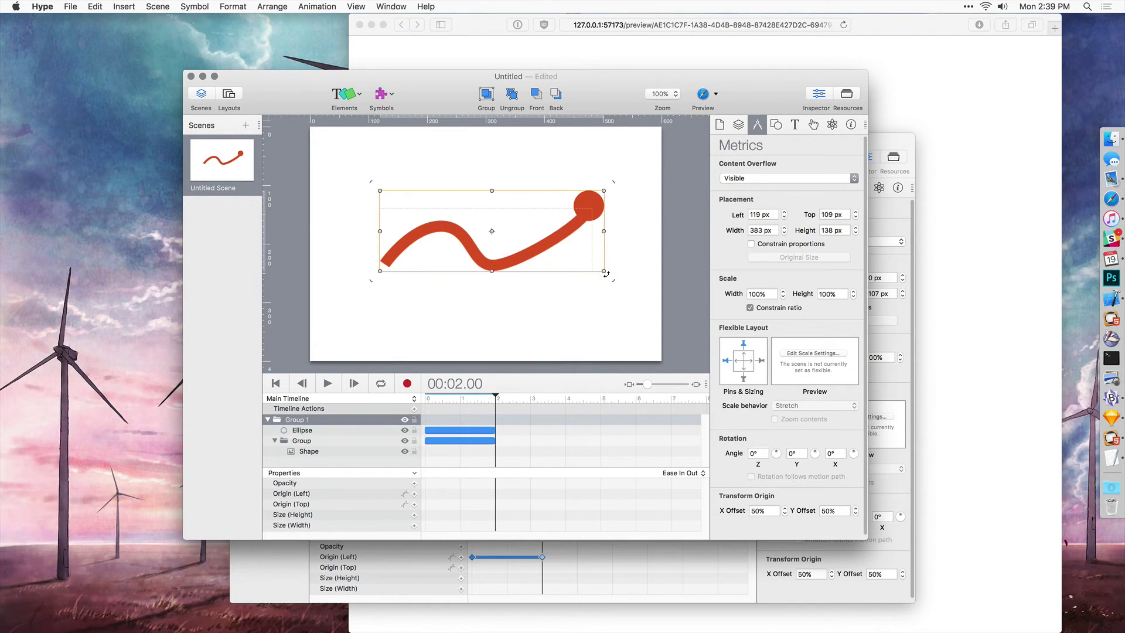
# Try rotating the new group to -40°, preview it, then undo the rotation.
pyautogui.moveTo(608, 275); pyautogui.dragTo(597, 190)
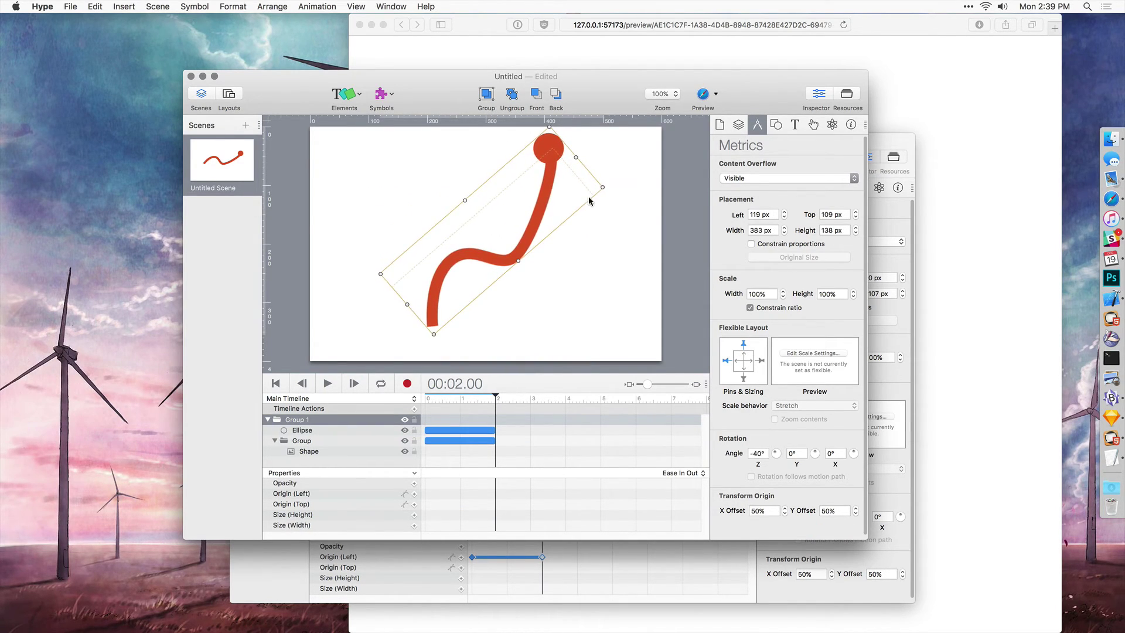
pyautogui.press('super+Return')
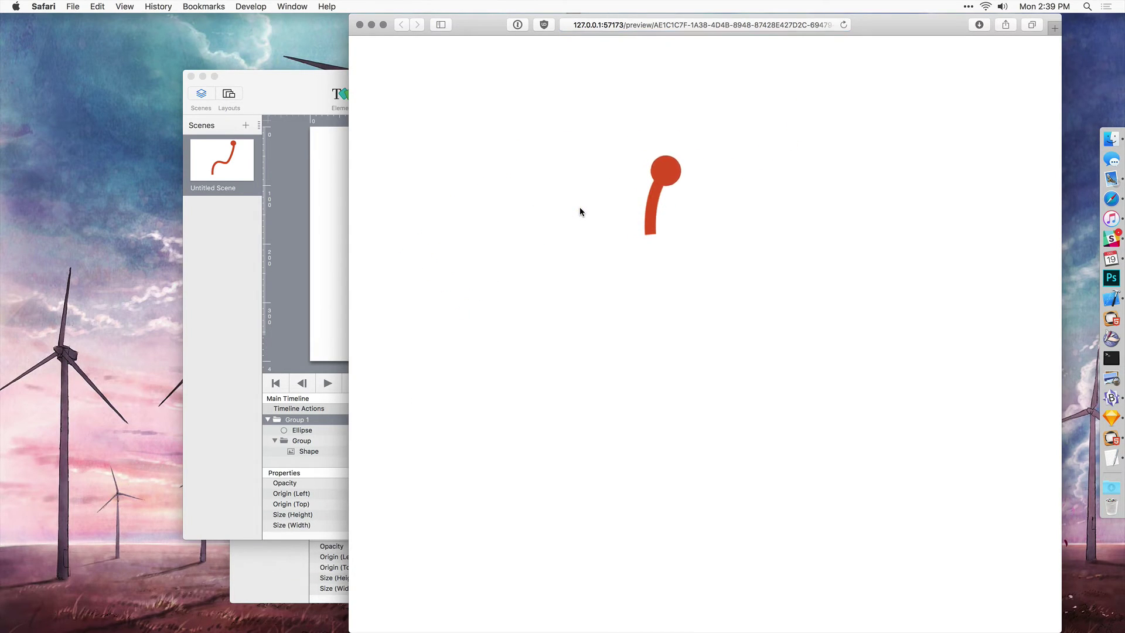
pyautogui.press('super+Tab')
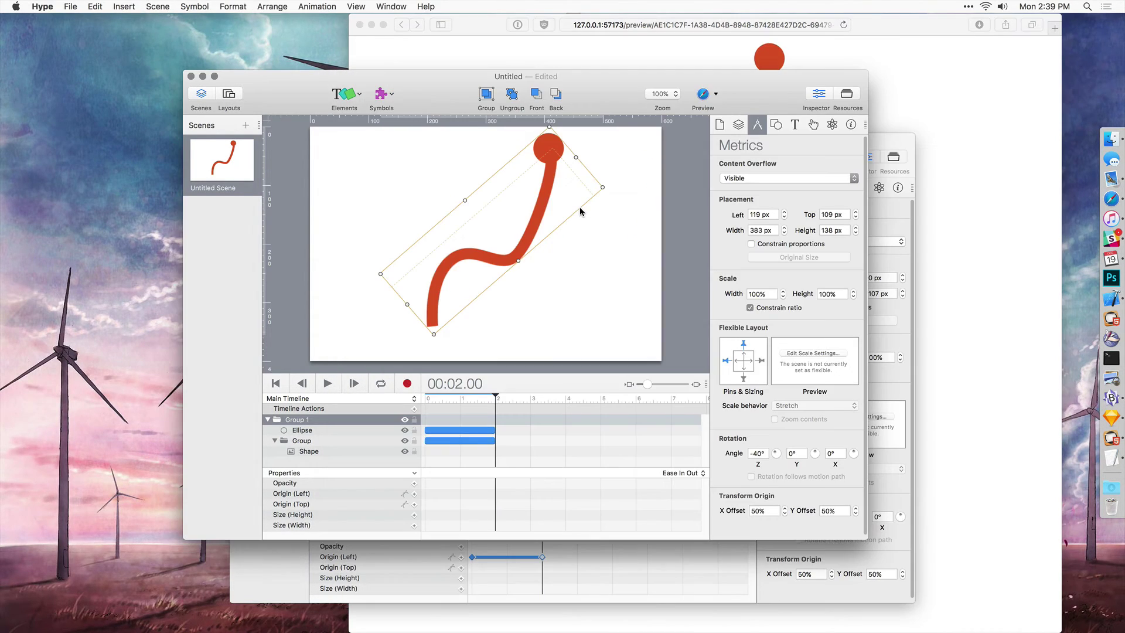
pyautogui.press('super+z')
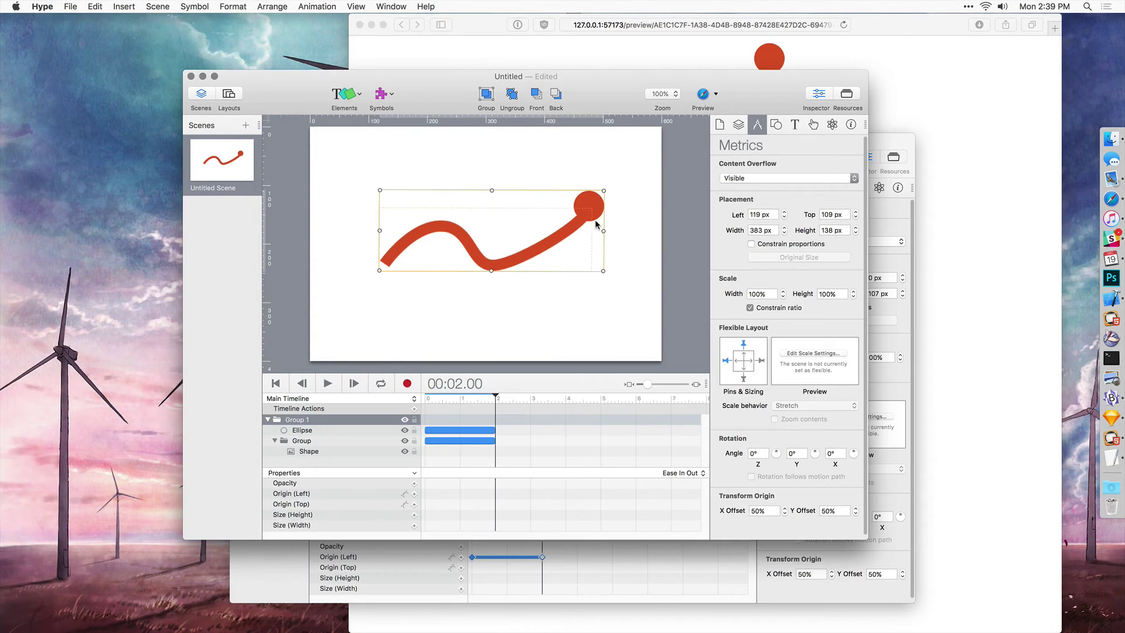
# Set Group 1's Rotation Y to 180° and preview the mirrored animation.
pyautogui.click(791, 453)
pyautogui.write('180')
pyautogui.press('Return')
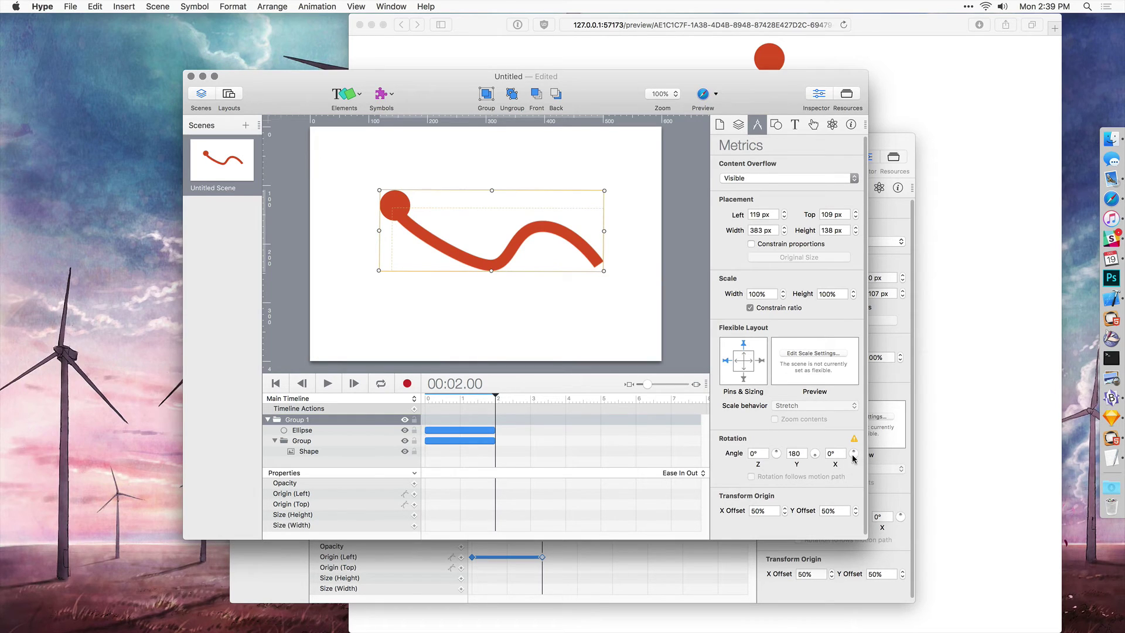
pyautogui.press('super+Return')
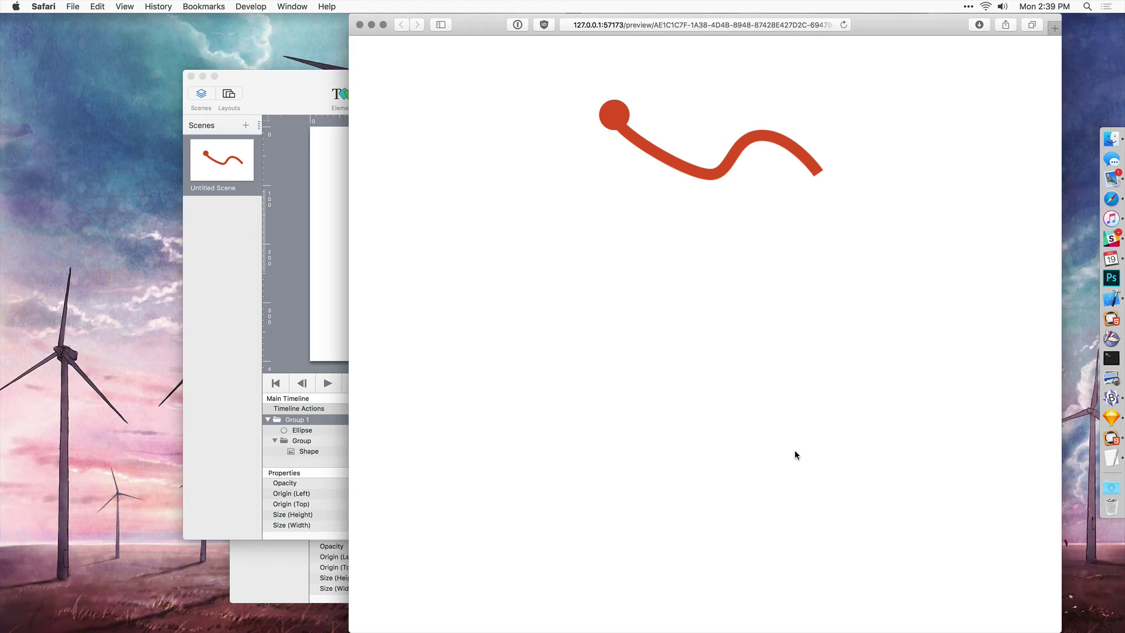
pyautogui.press('super+Tab')
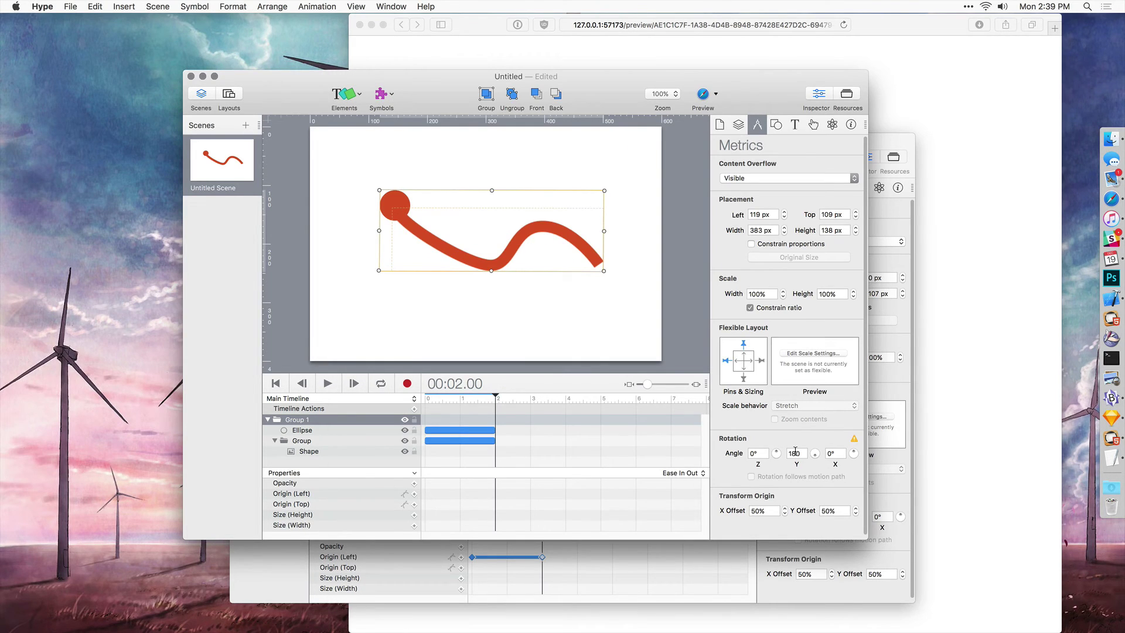
# Reset Group 1's Y rotation from 180 to 0 and preview the unflipped ball animation in Safari.
pyautogui.click(854, 439)
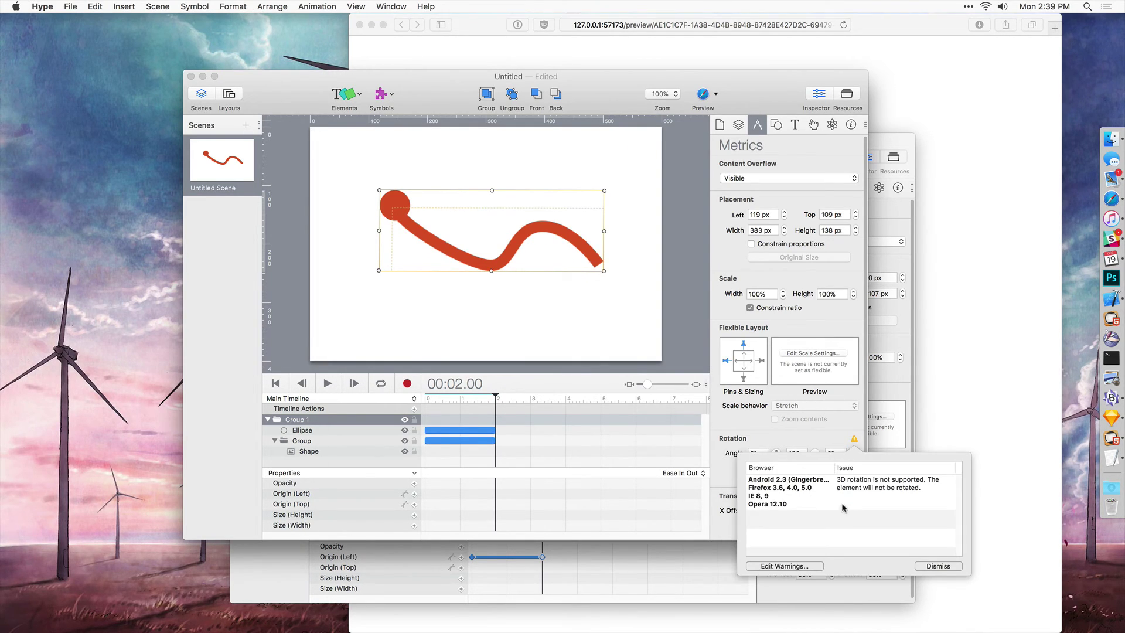
pyautogui.click(803, 438)
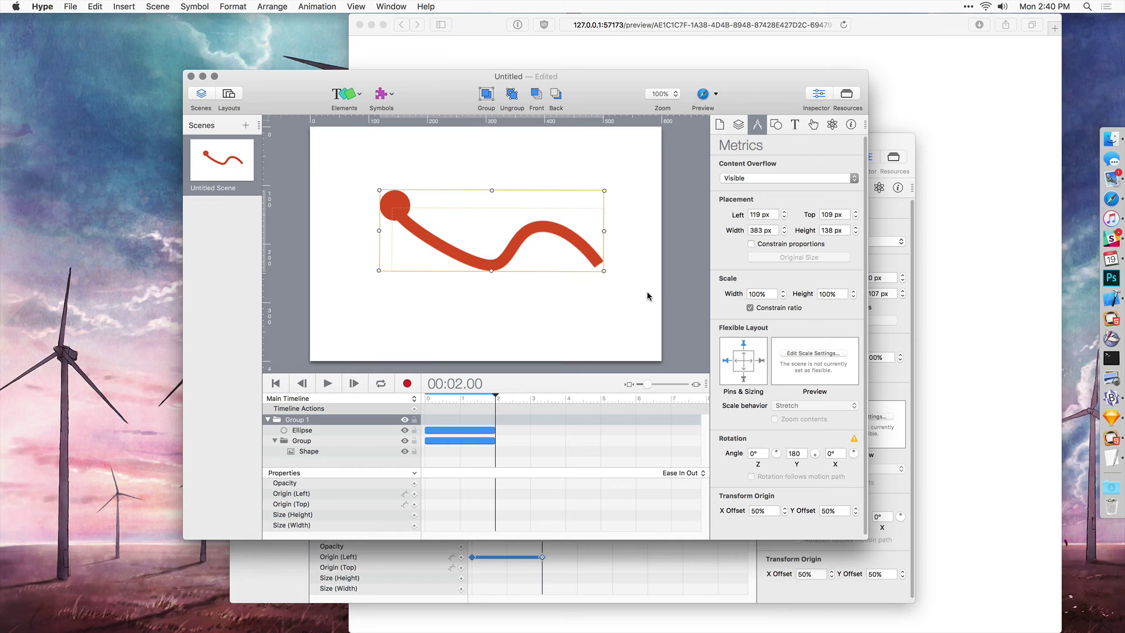
pyautogui.doubleClick(795, 453)
pyautogui.write('0')
pyautogui.press('Return')
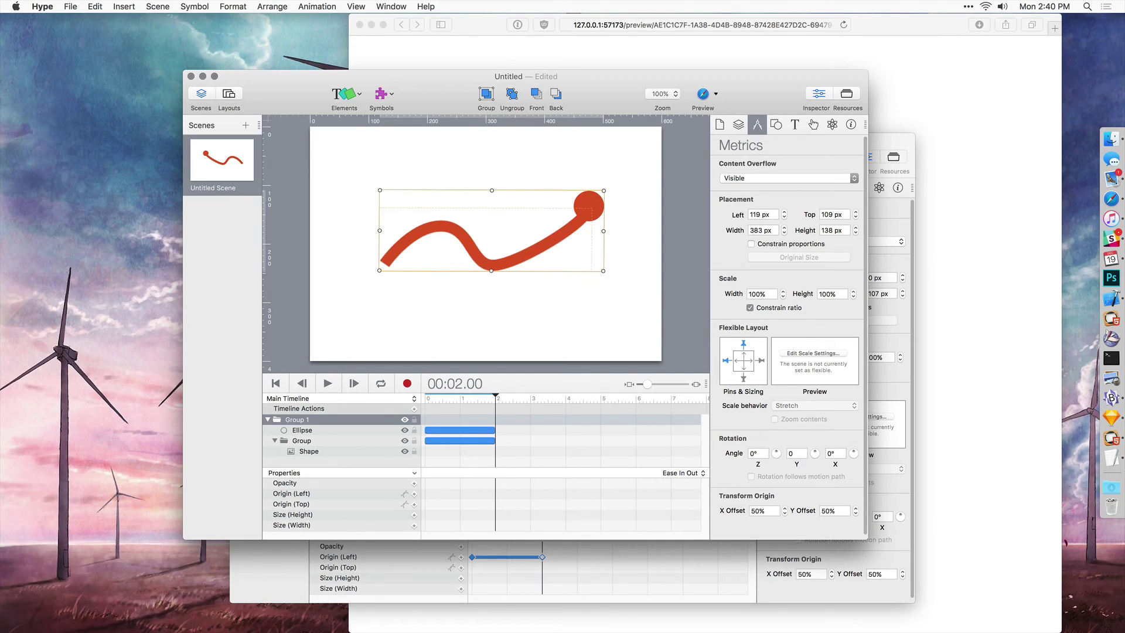
pyautogui.click(703, 95)
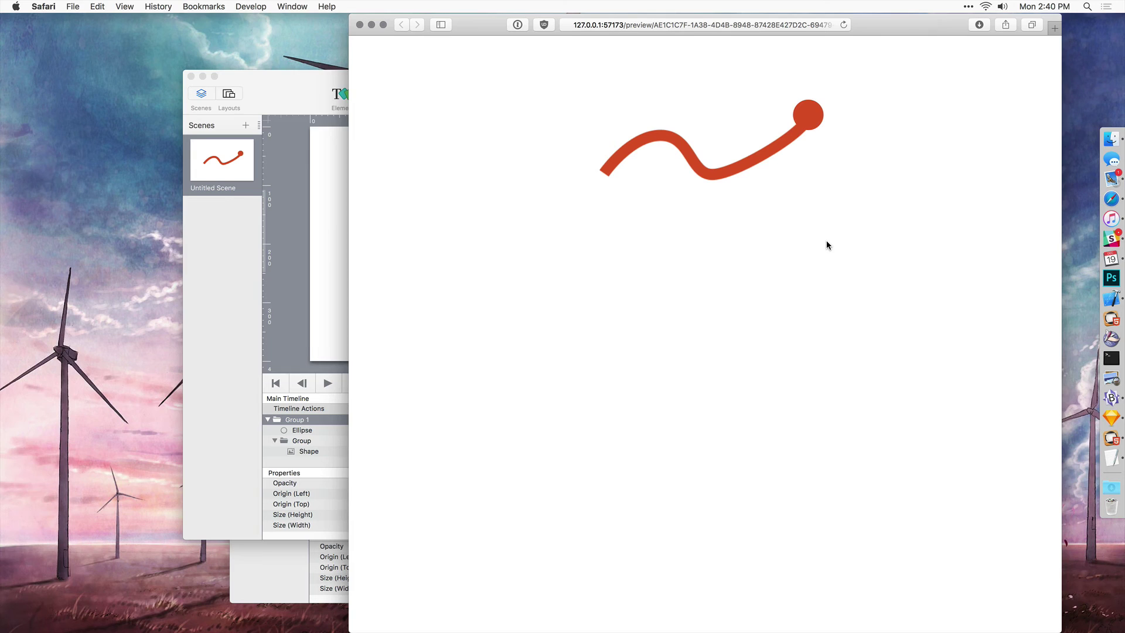
# Bring the Untitled Hype document forward, then show the TextEdit 'Animating a Path Reveal' title card.
pyautogui.click(304, 96)
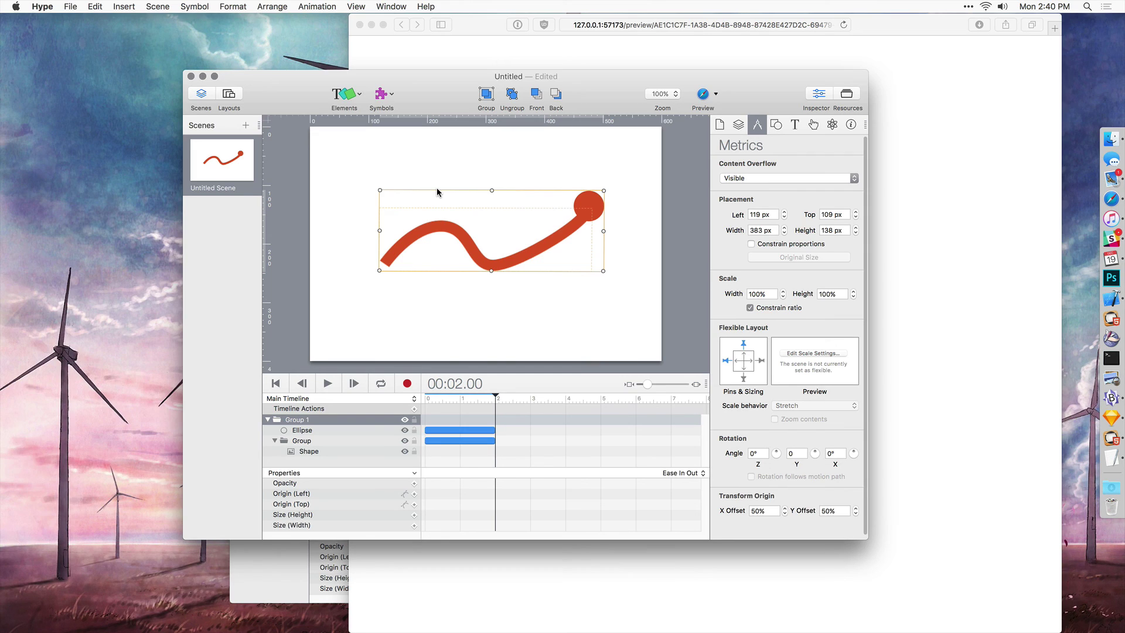
pyautogui.click(1112, 458)
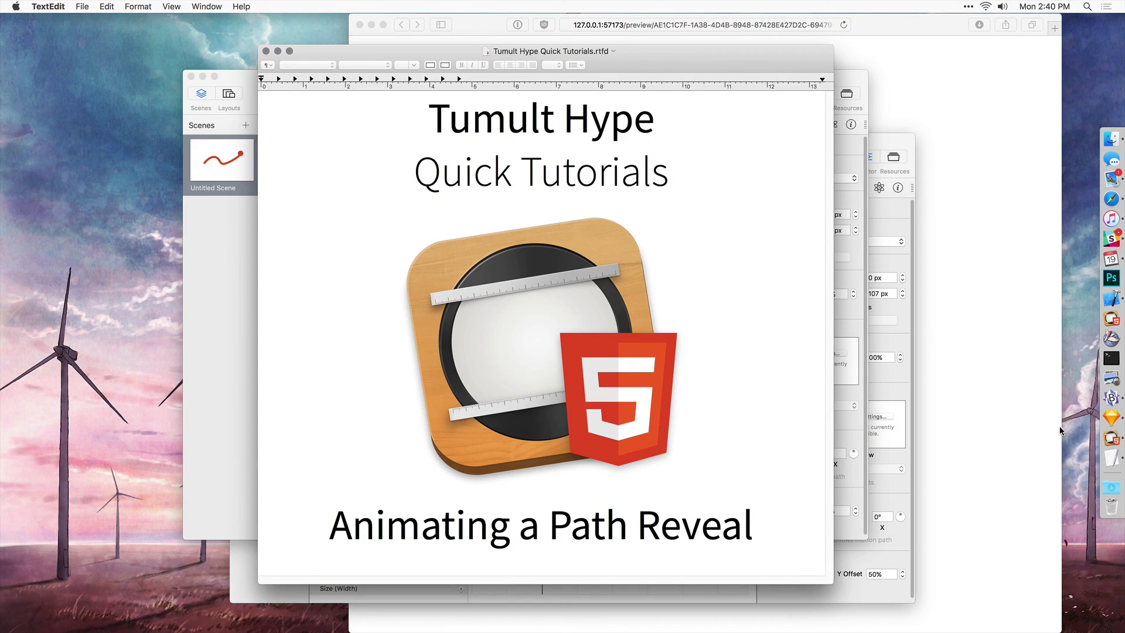